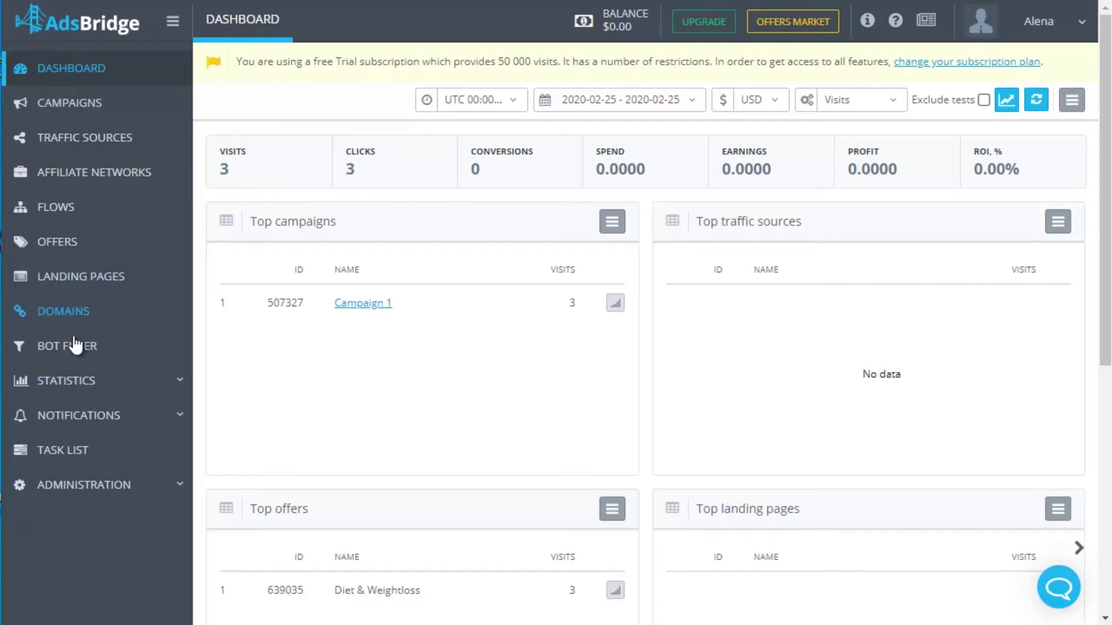
# - Open a new landing page form from Landing Pages, leaving the editor on Visual after trying HTML
pyautogui.click(91, 278)
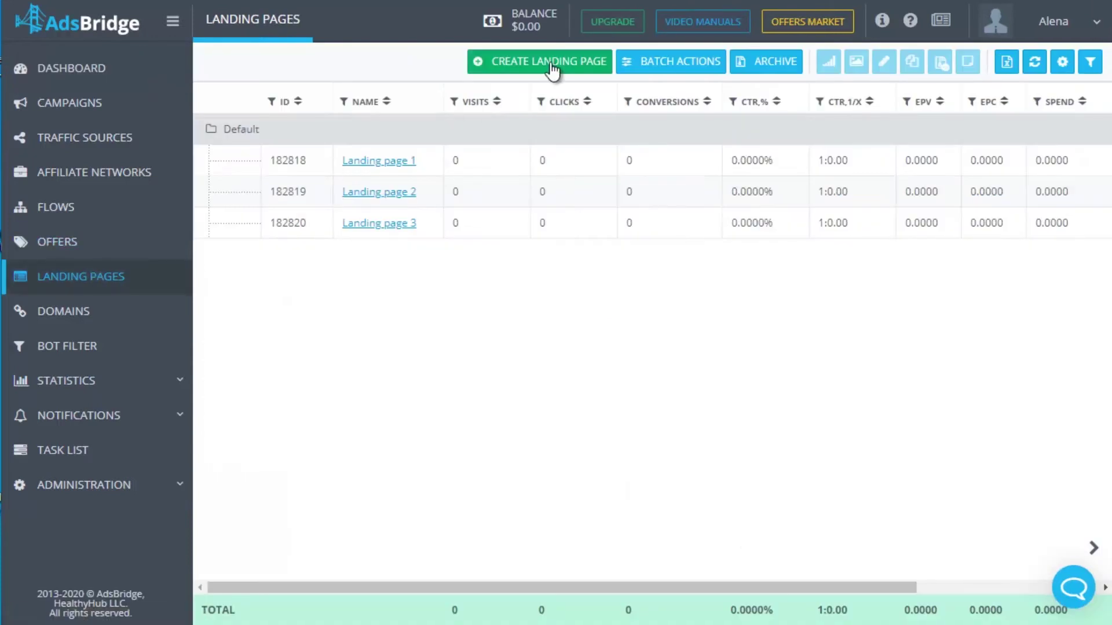
pyautogui.click(551, 62)
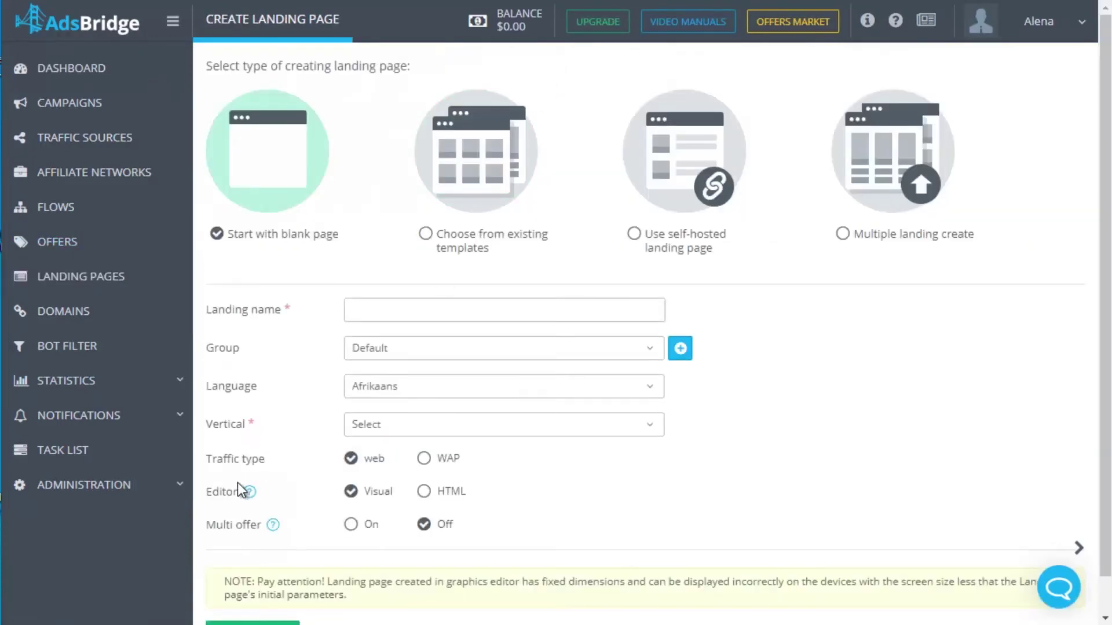
pyautogui.click(442, 493)
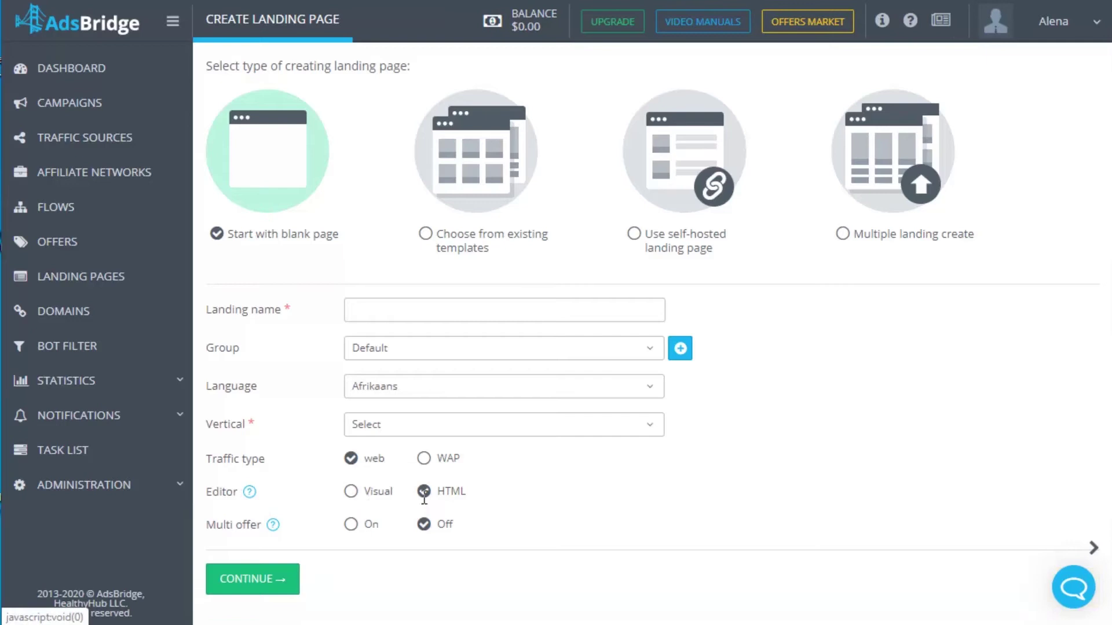
pyautogui.click(351, 492)
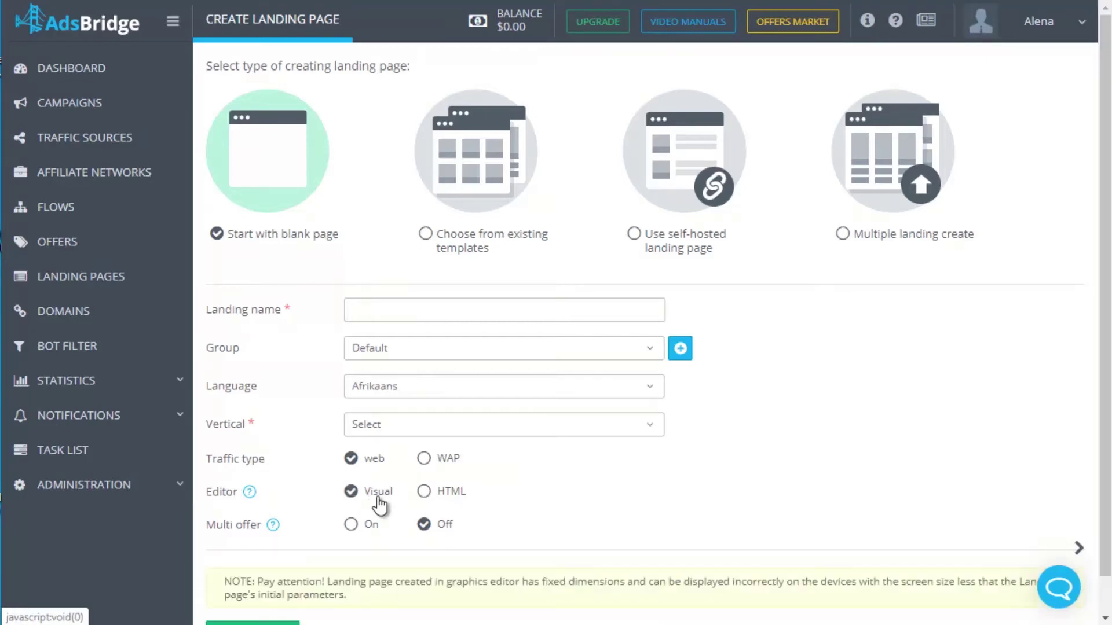
# - Create a new campaign named 'Without Redirects Campaign' of the Without Redirects type
pyautogui.click(97, 110)
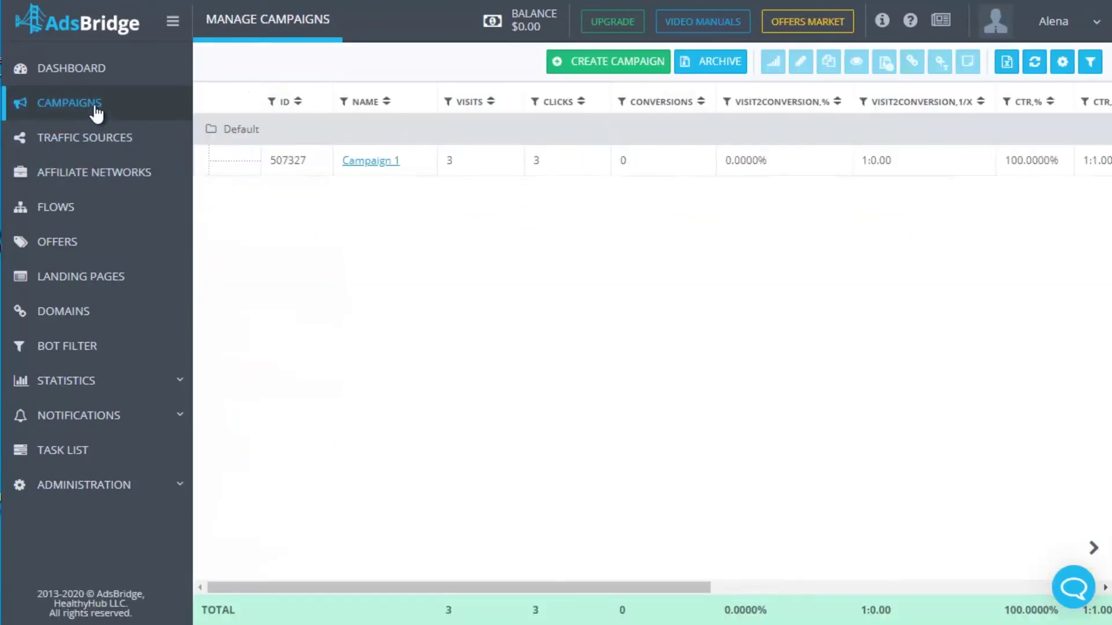
pyautogui.click(572, 76)
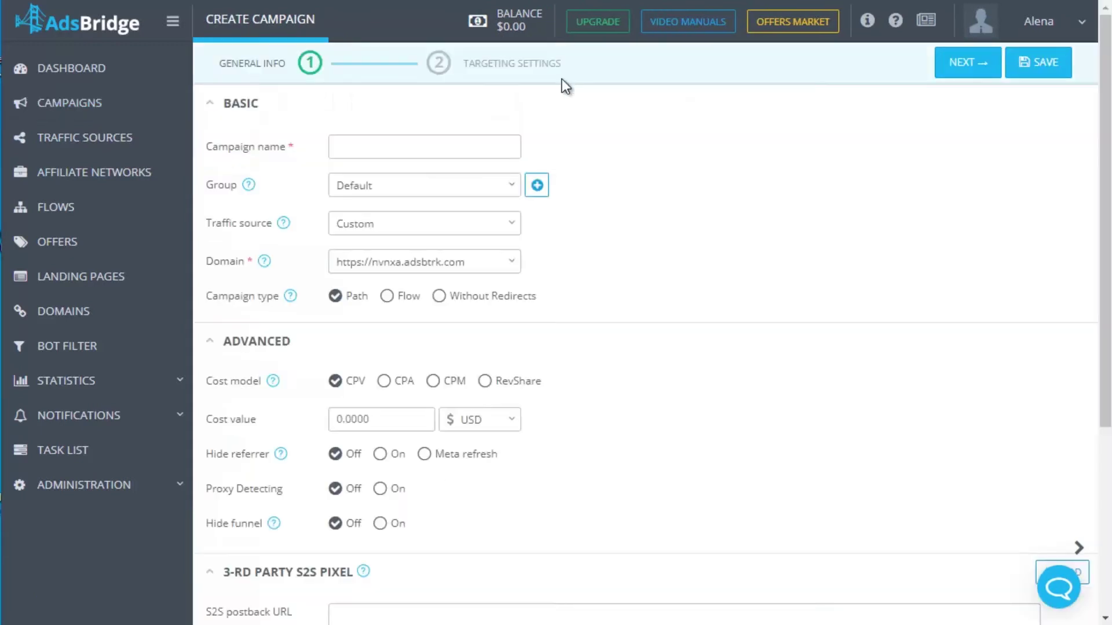
pyautogui.click(425, 152)
pyautogui.write('Without Redirects')
pyautogui.write('C')
pyautogui.write('amp')
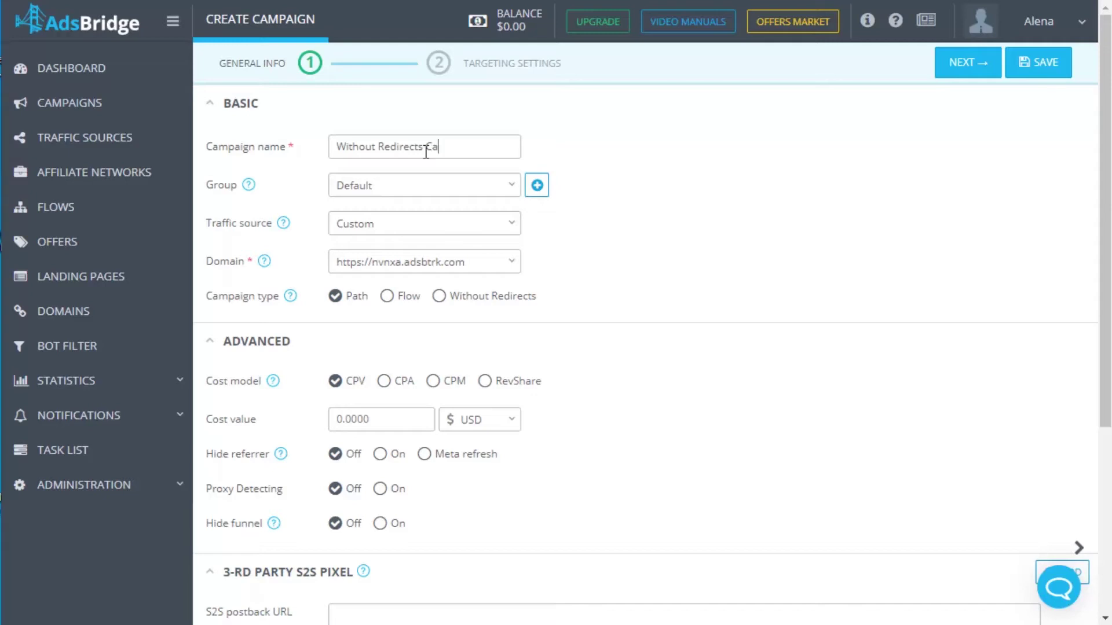
pyautogui.write('ain')
pyautogui.write('g')
pyautogui.click(463, 300)
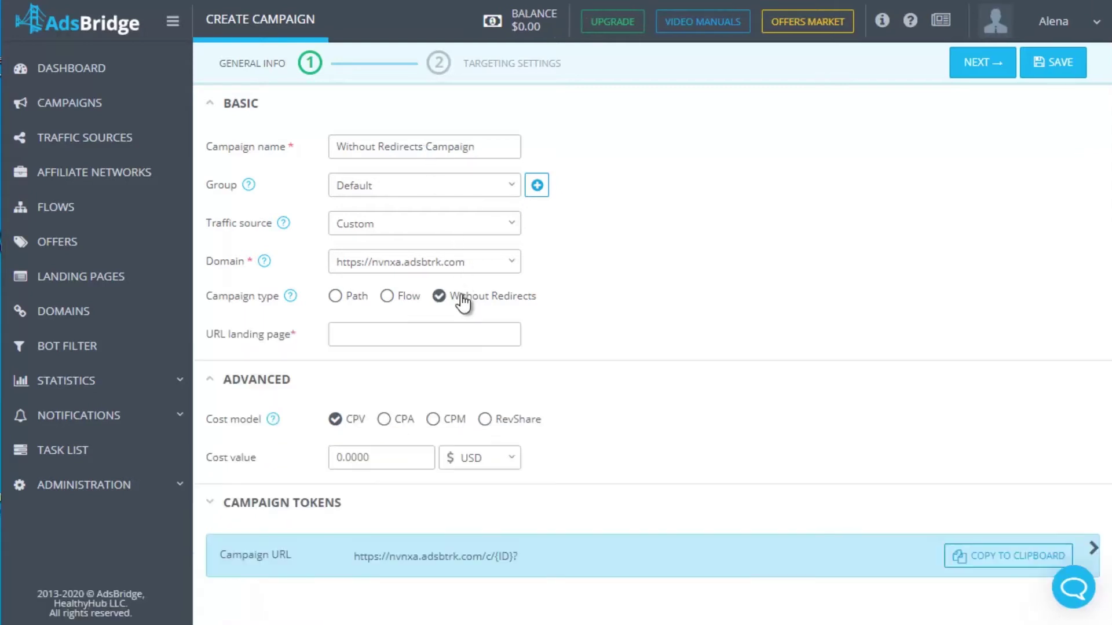
pyautogui.click(389, 338)
pyautogui.write('https://my_landing.com')
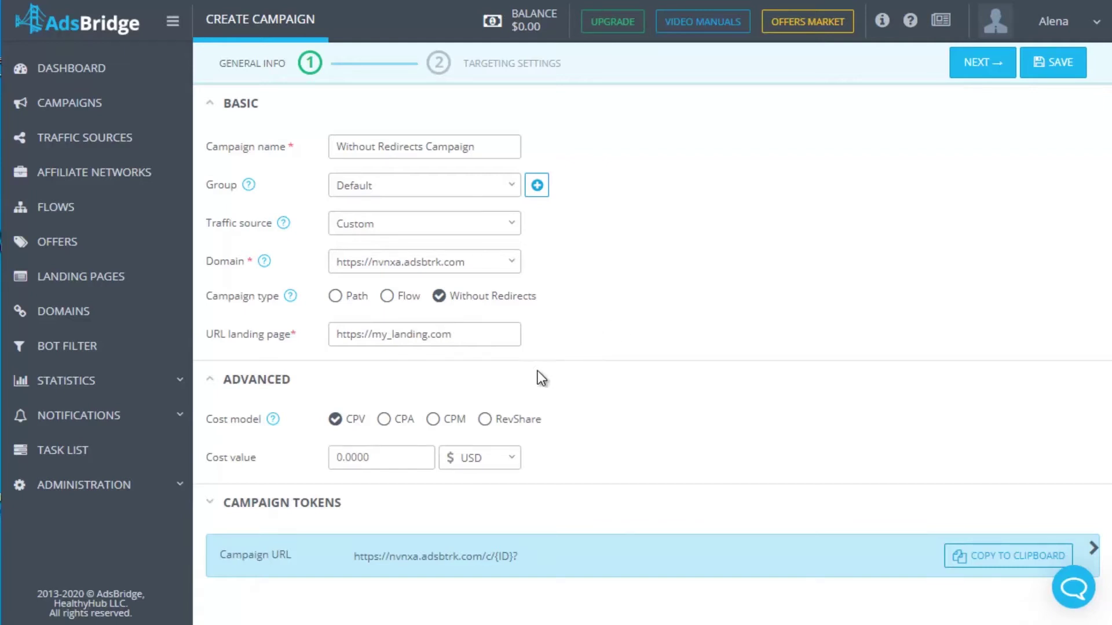
pyautogui.click(398, 424)
pyautogui.click(346, 427)
# - Save the general settings and add Landing page 2 to the default path
pyautogui.click(1071, 65)
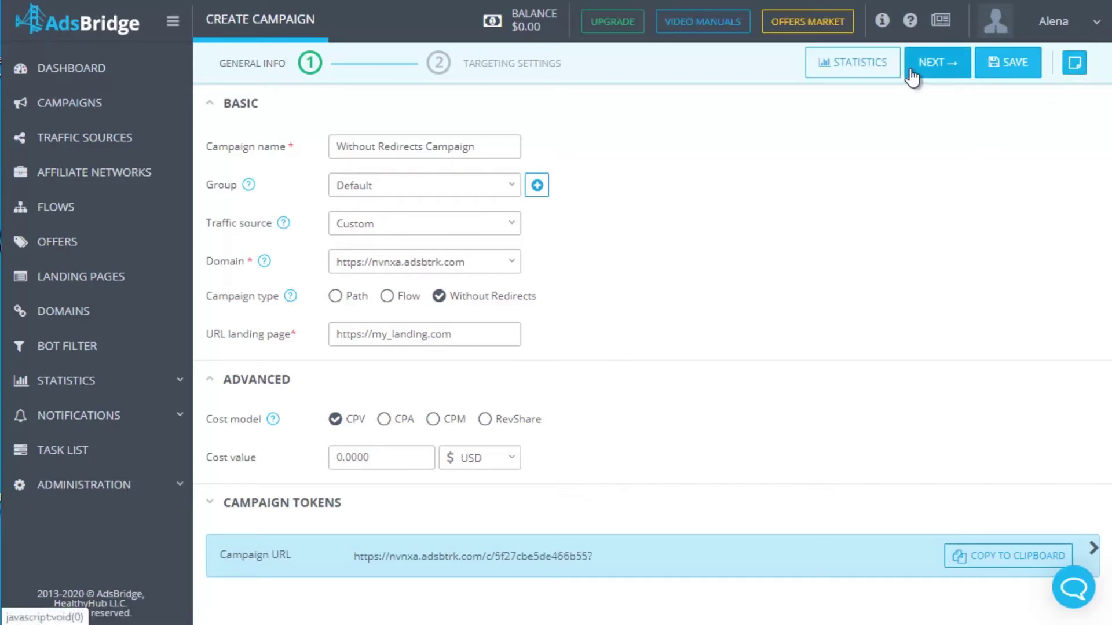
pyautogui.click(912, 69)
pyautogui.click(991, 251)
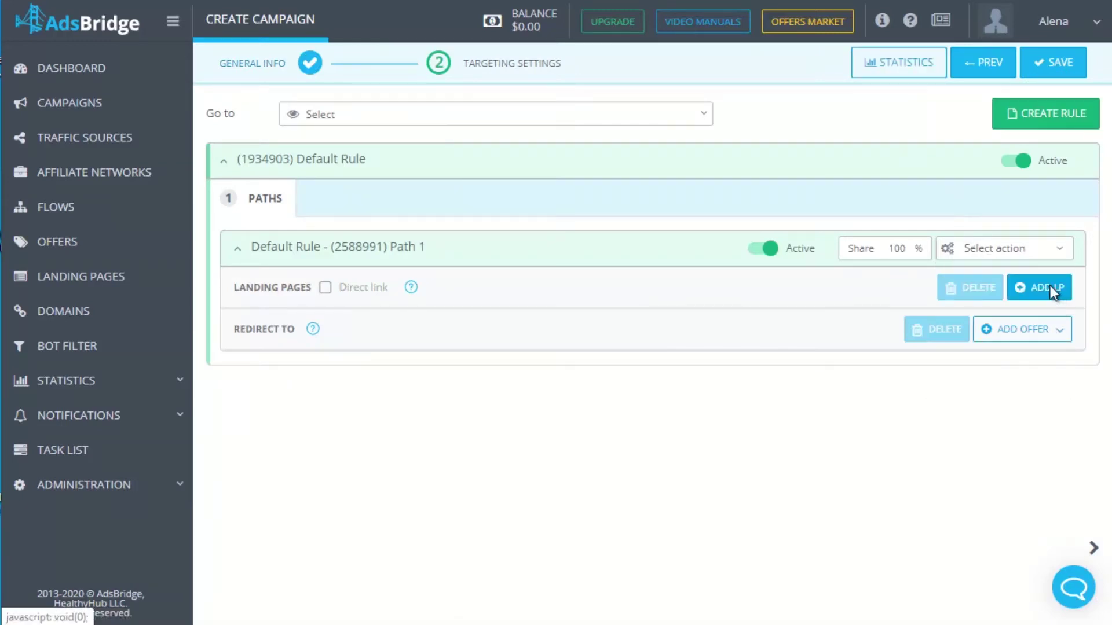
pyautogui.click(1050, 286)
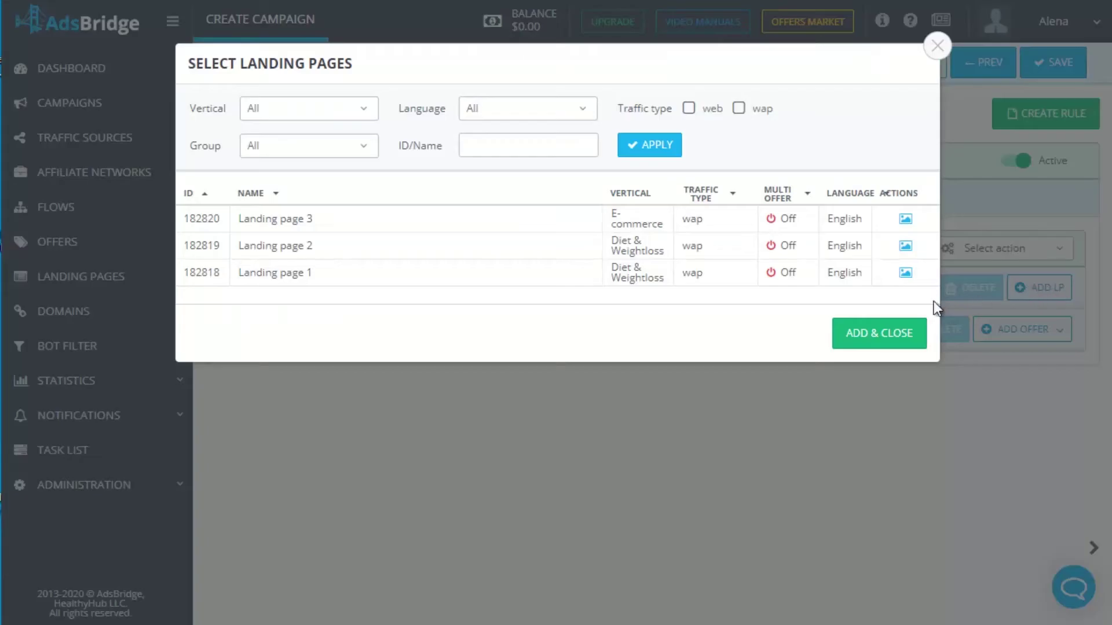
pyautogui.click(593, 247)
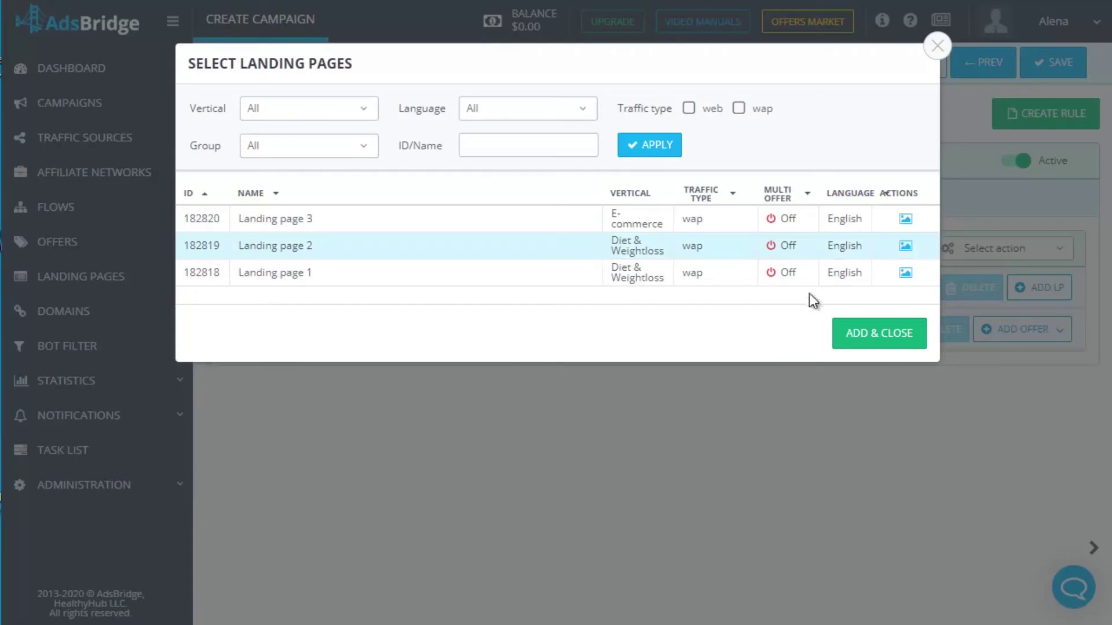
pyautogui.click(866, 332)
# - Add the existing Slim Shape EU offer as the path's redirect
pyautogui.click(1005, 408)
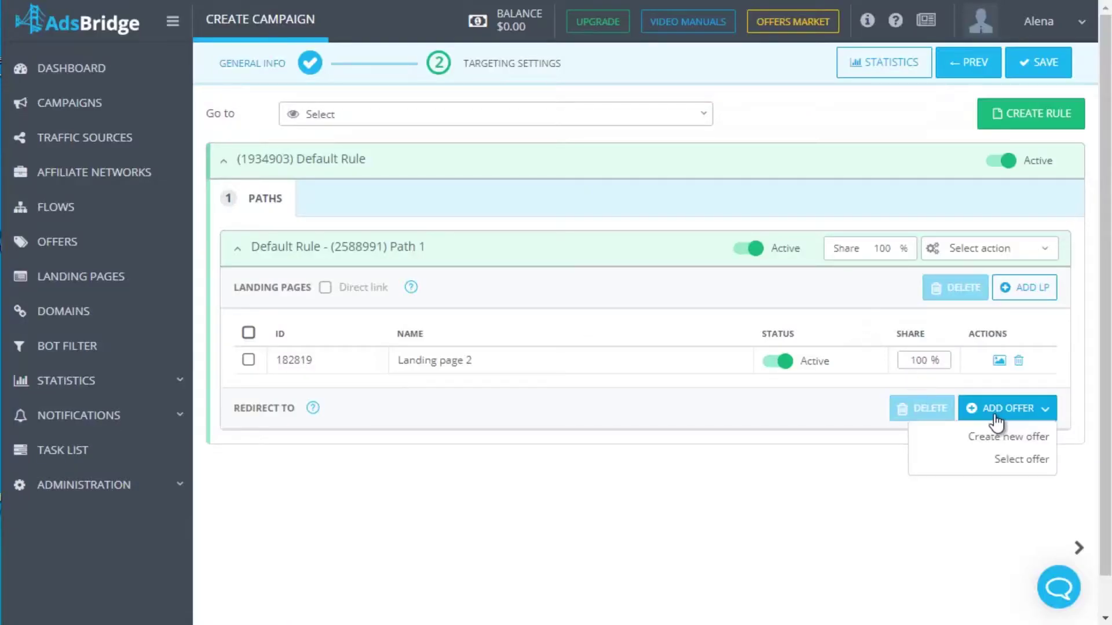
pyautogui.click(1007, 460)
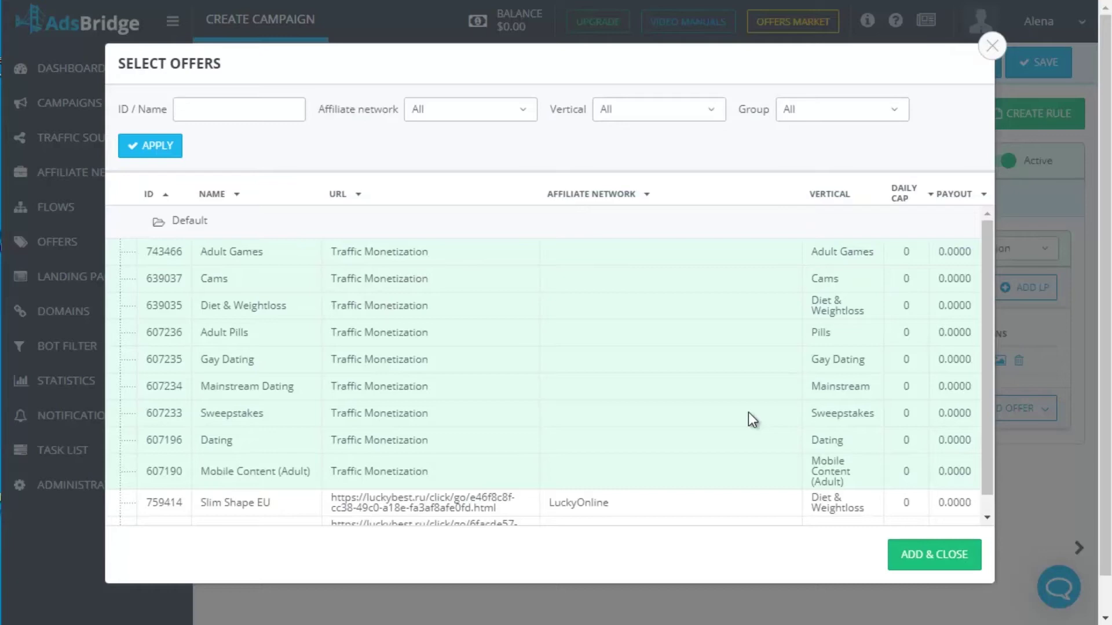
pyautogui.scroll(-1, 748, 412)
pyautogui.click(427, 488)
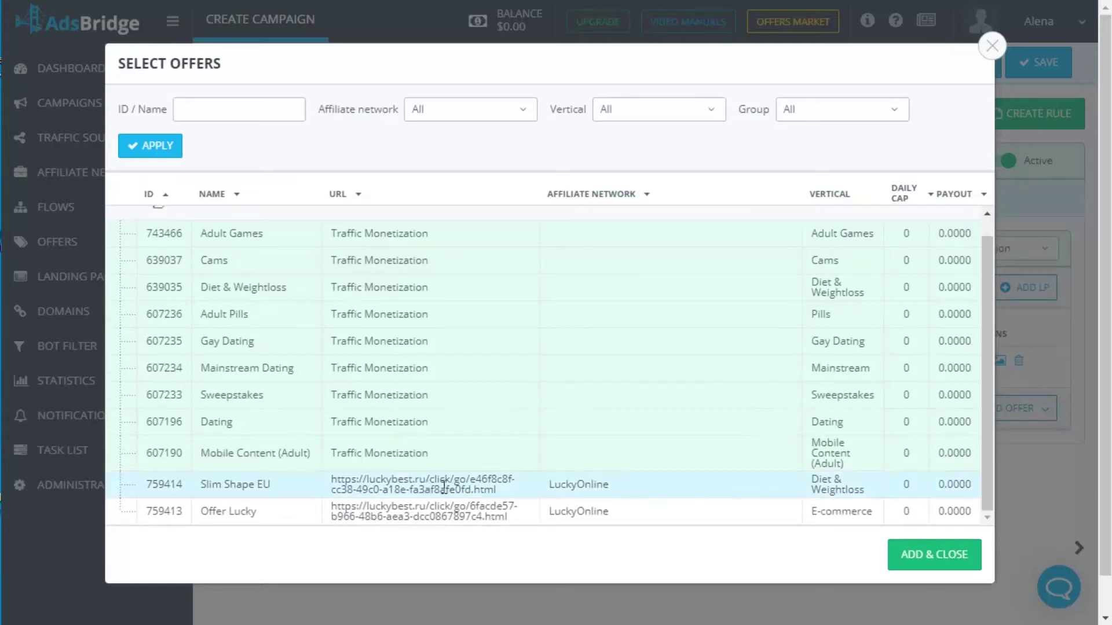
pyautogui.click(901, 551)
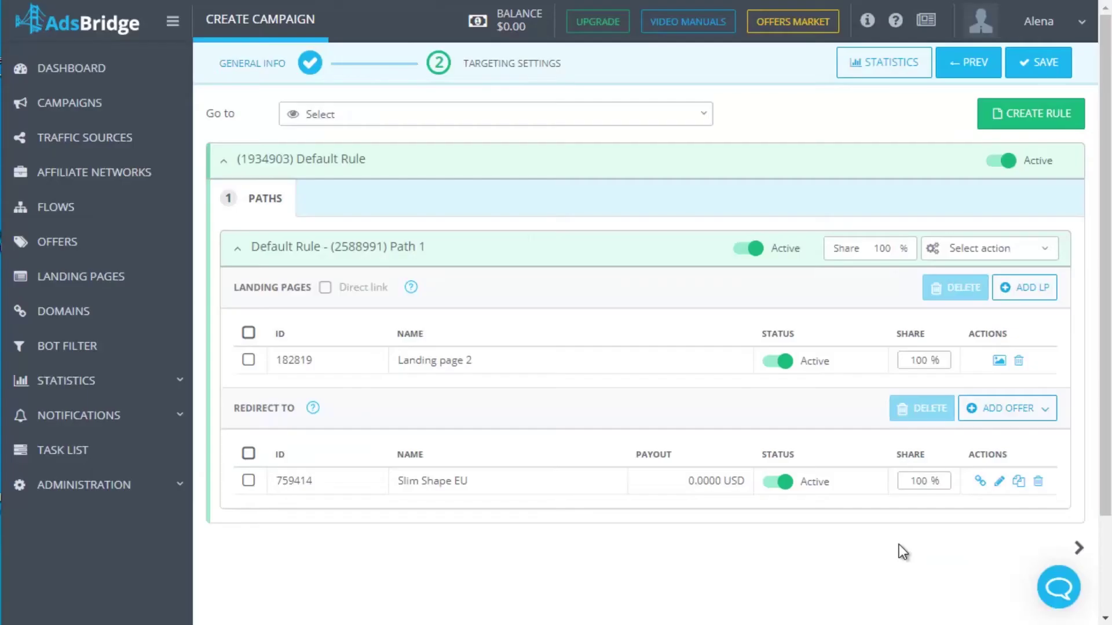
pyautogui.click(1034, 67)
pyautogui.click(672, 324)
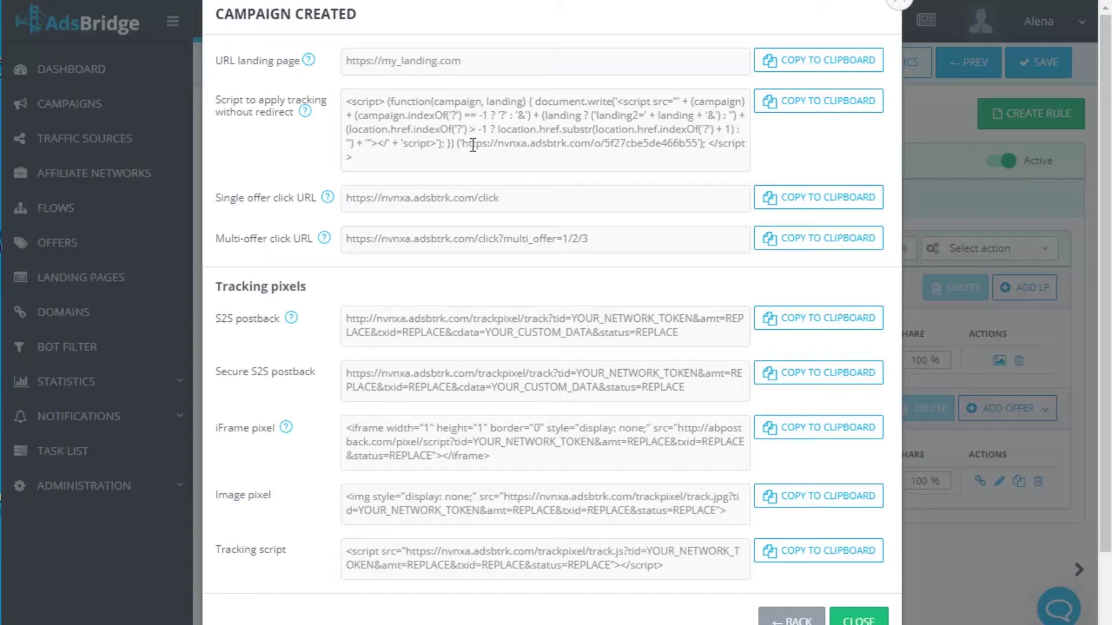
pyautogui.click(776, 103)
pyautogui.click(805, 198)
pyautogui.scroll(-1, 415, 213)
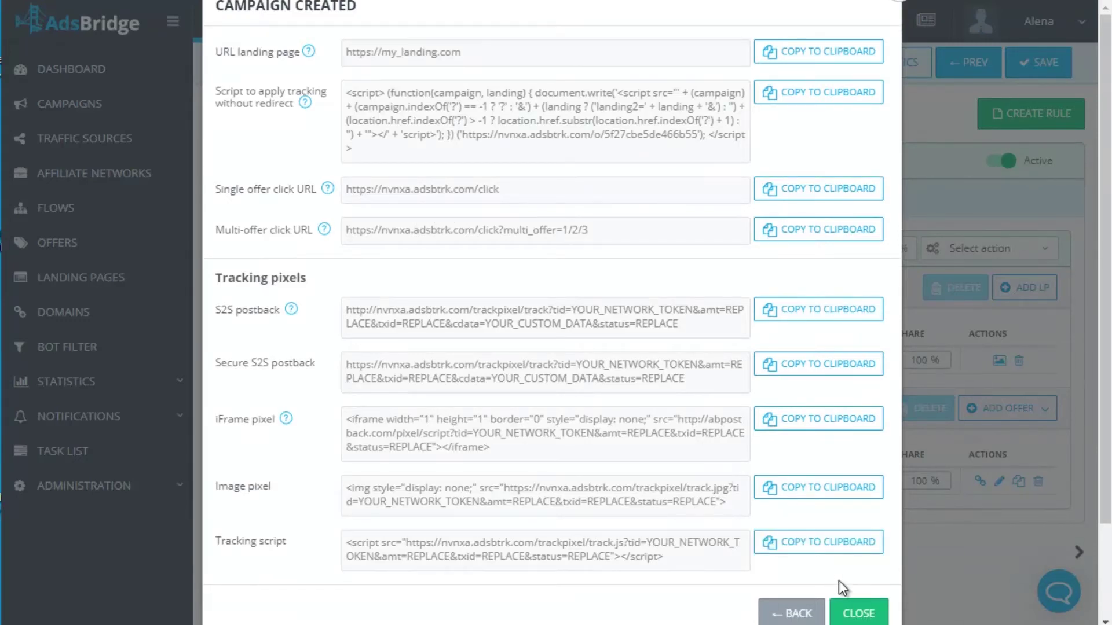
# - Close the Campaign Created summary to return to Manage Campaigns
pyautogui.click(857, 613)
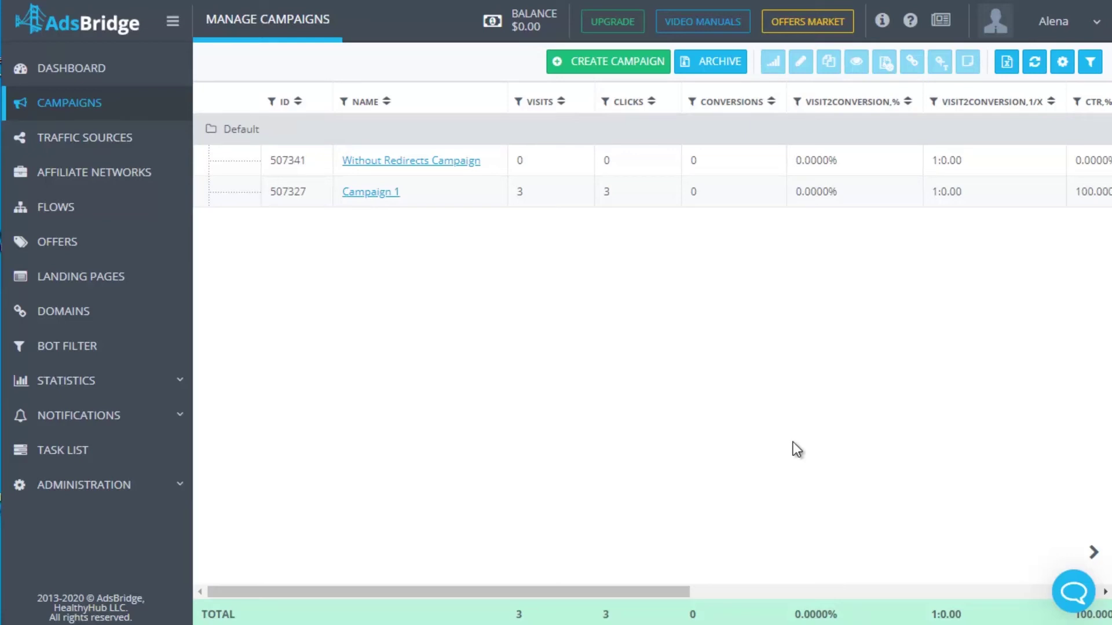
# - Read the Mobile Content (Adult), Adult Games and Diet & Weightloss vertical descriptions in Offers Market
pyautogui.click(797, 25)
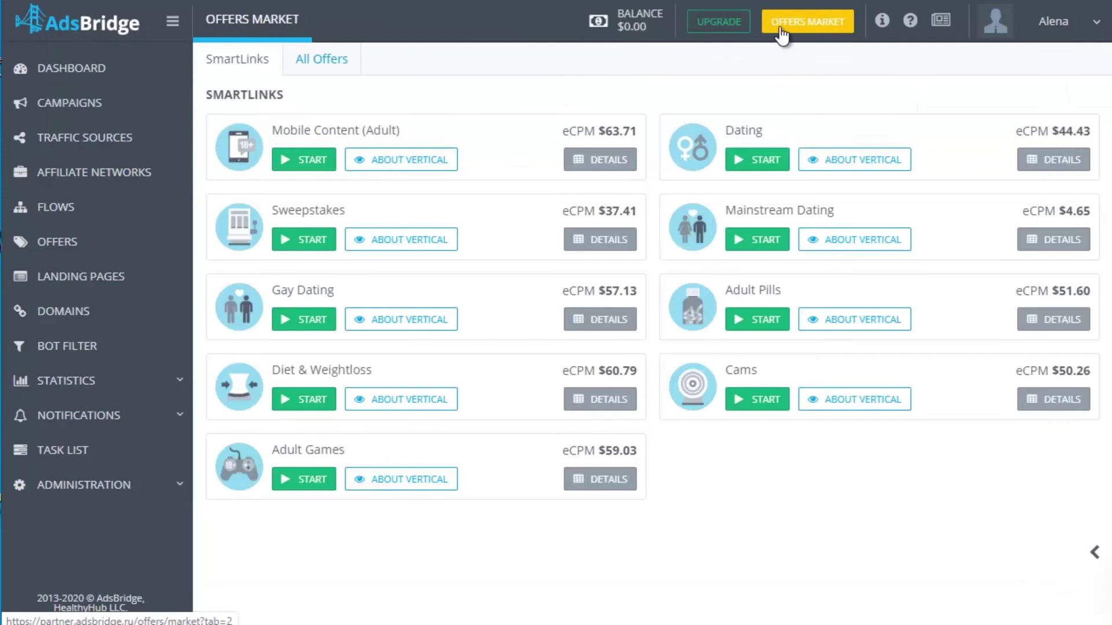
pyautogui.click(455, 167)
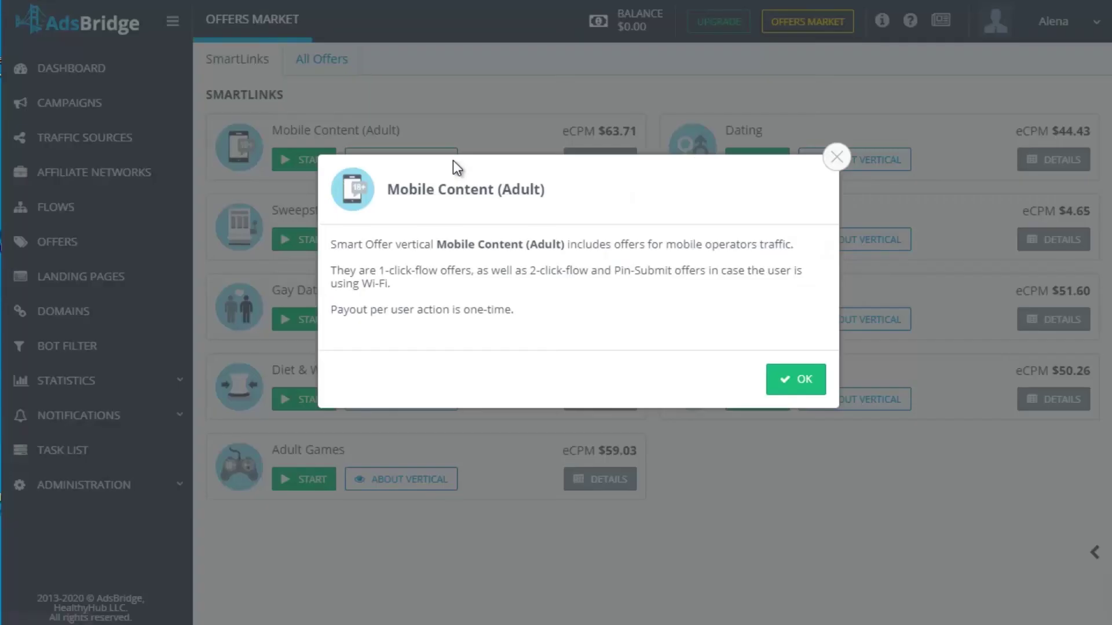
pyautogui.click(802, 378)
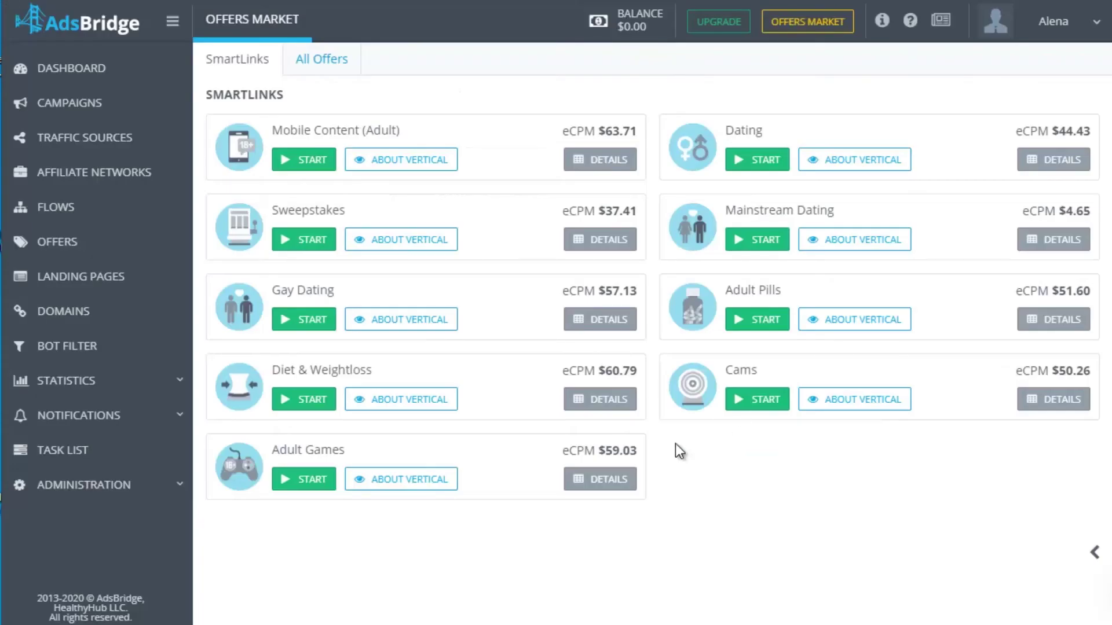
pyautogui.click(440, 485)
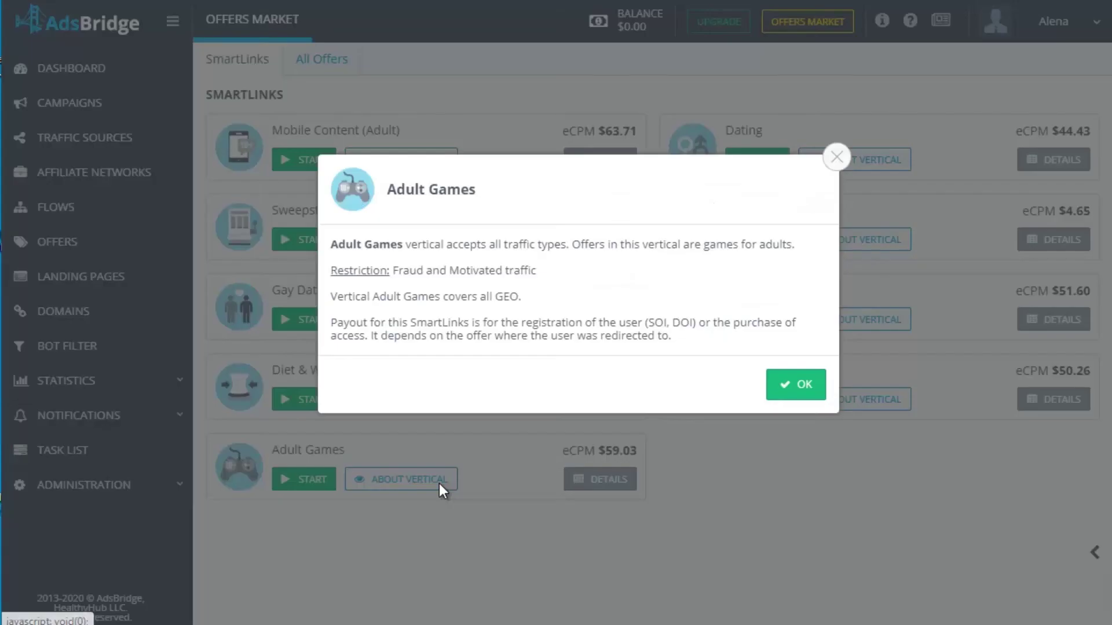
pyautogui.click(783, 392)
pyautogui.click(415, 409)
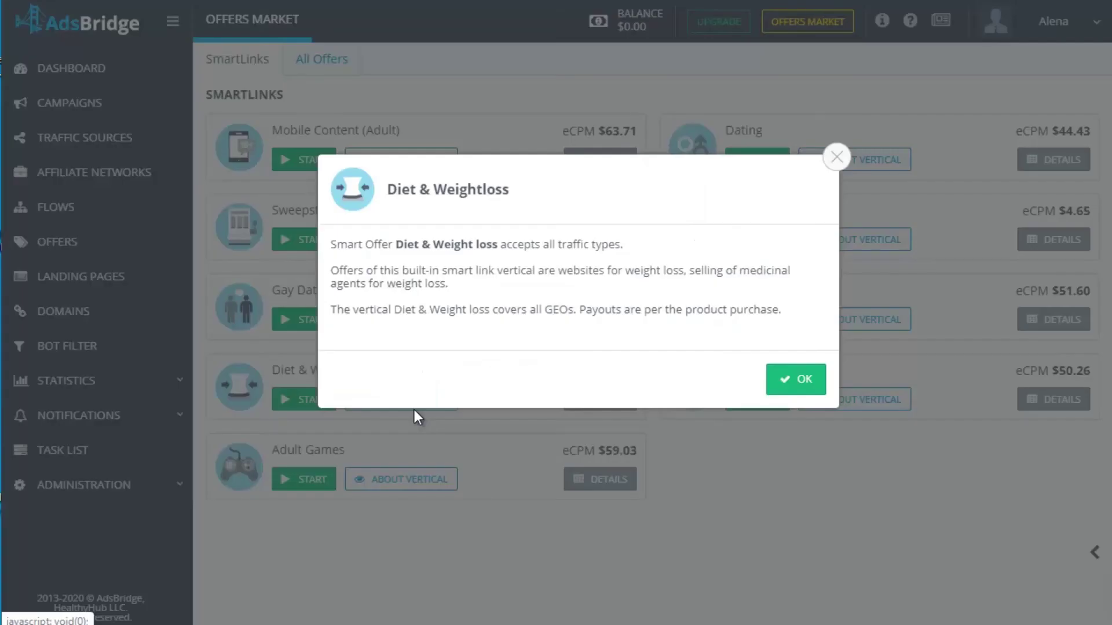
pyautogui.click(784, 380)
# - Read the Adult Pills description and view its eCPM breakdown by country
pyautogui.click(881, 324)
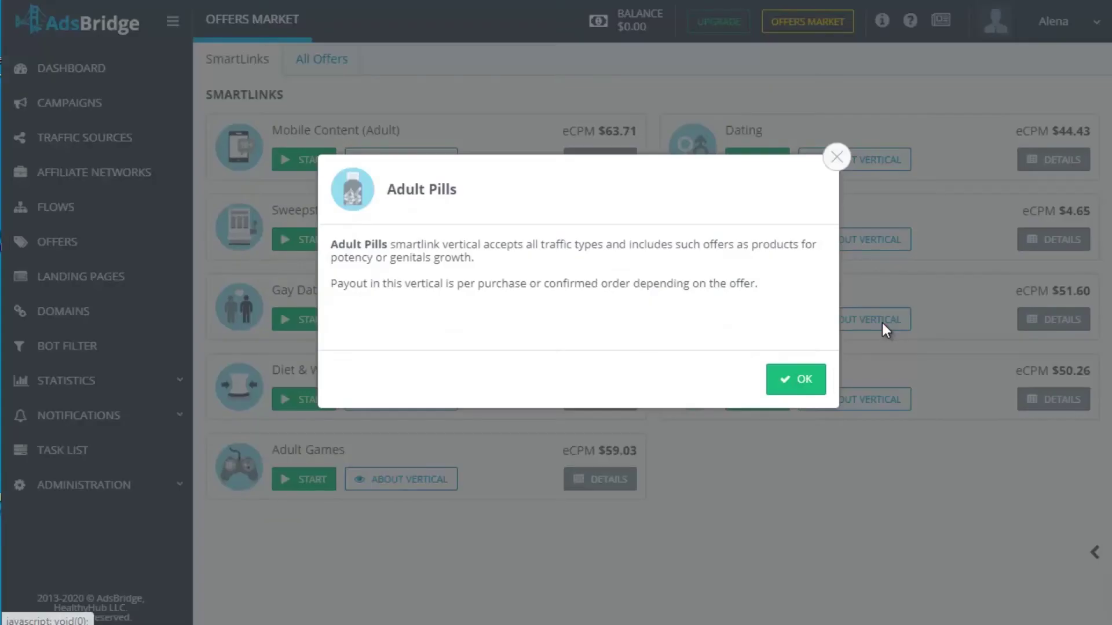
pyautogui.click(797, 380)
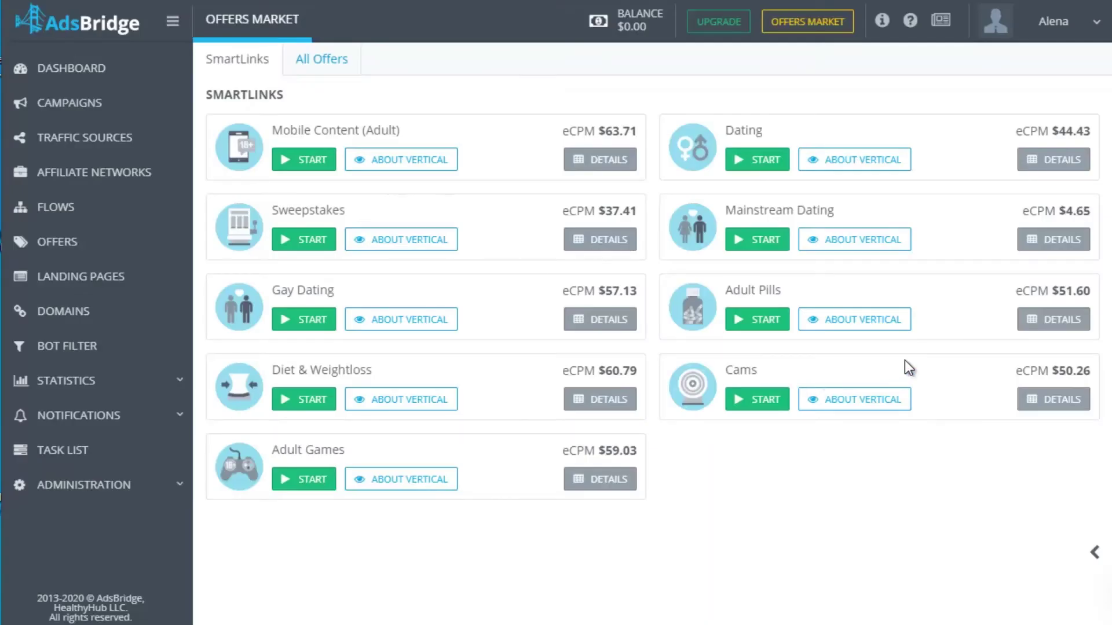
pyautogui.click(1055, 334)
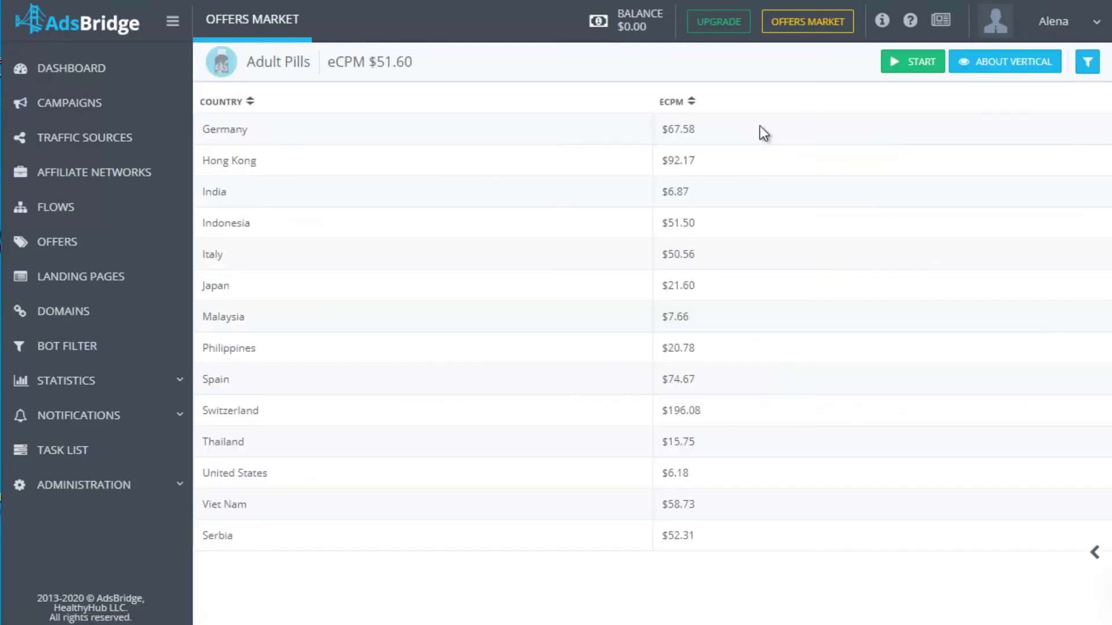
pyautogui.click(1016, 61)
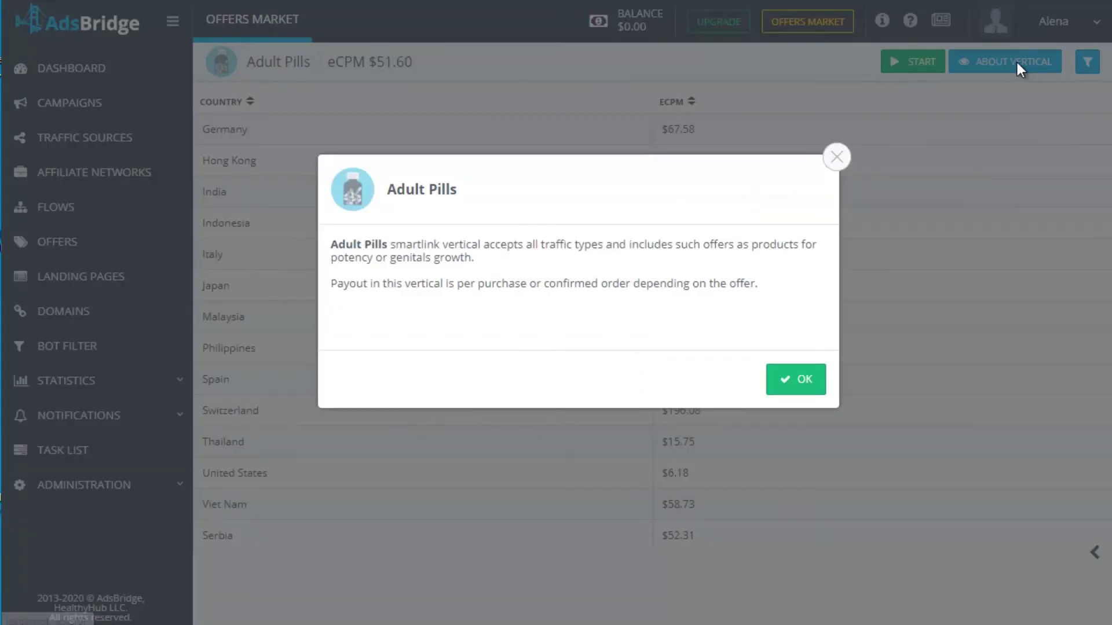
pyautogui.click(795, 383)
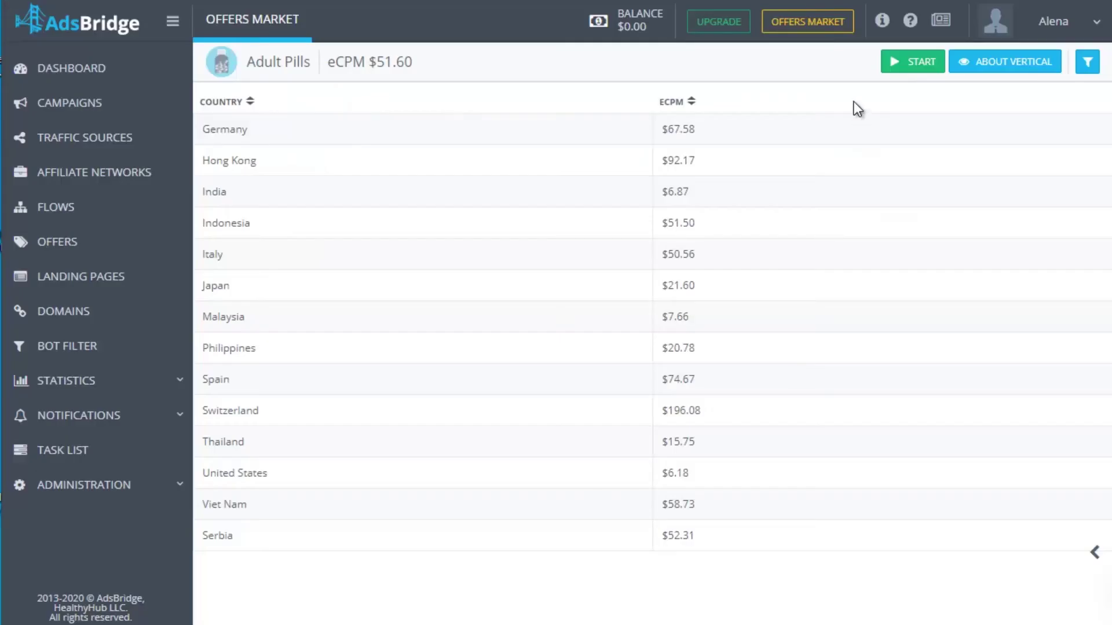
# - Start the Adult Pills SmartLink, copy its URL, and advance its campaign to Targeting Settings
pyautogui.click(824, 29)
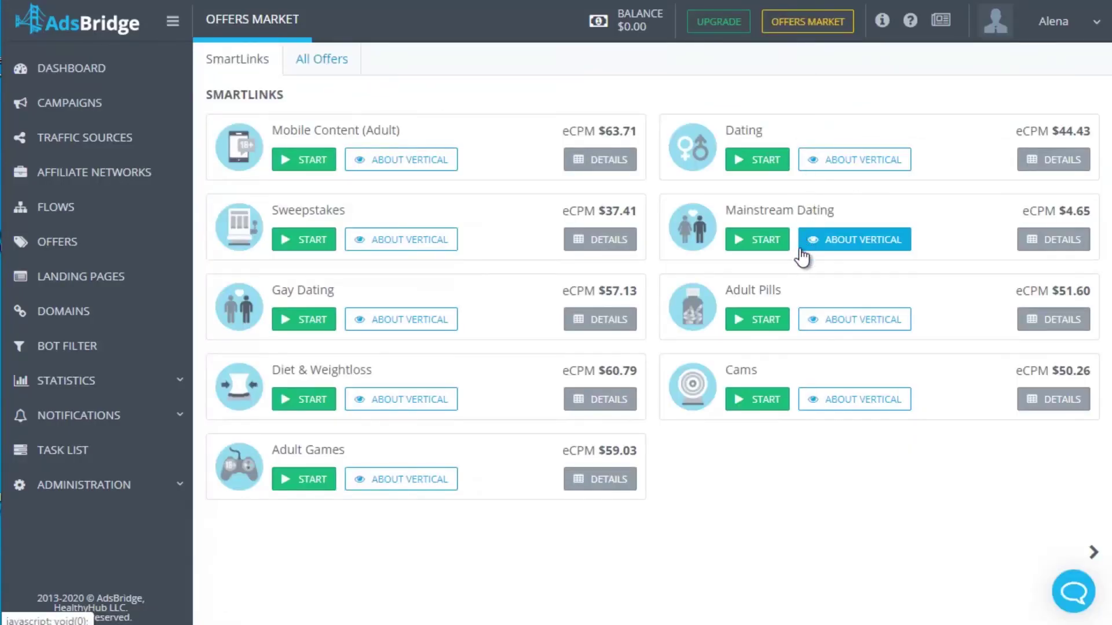
pyautogui.click(759, 322)
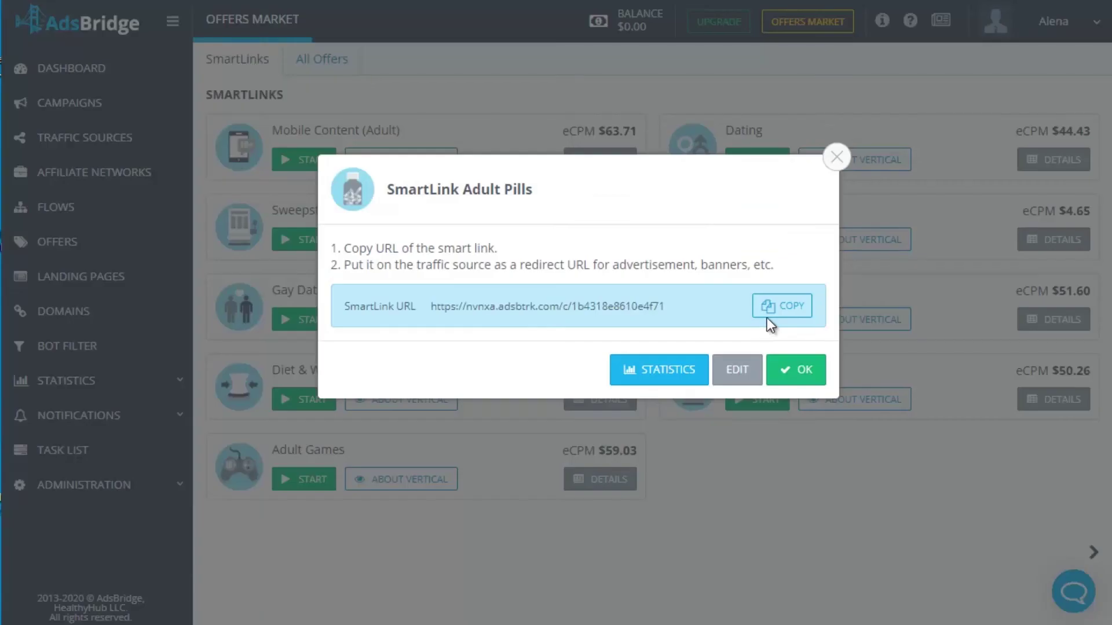
pyautogui.click(781, 310)
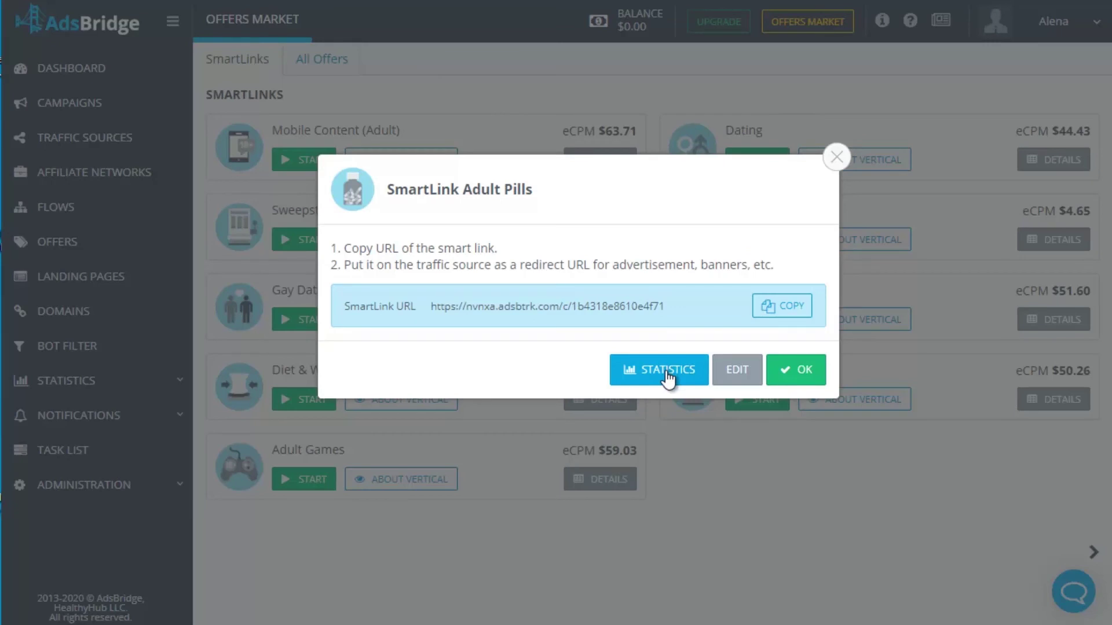
pyautogui.click(728, 374)
pyautogui.scroll(-4, 729, 374)
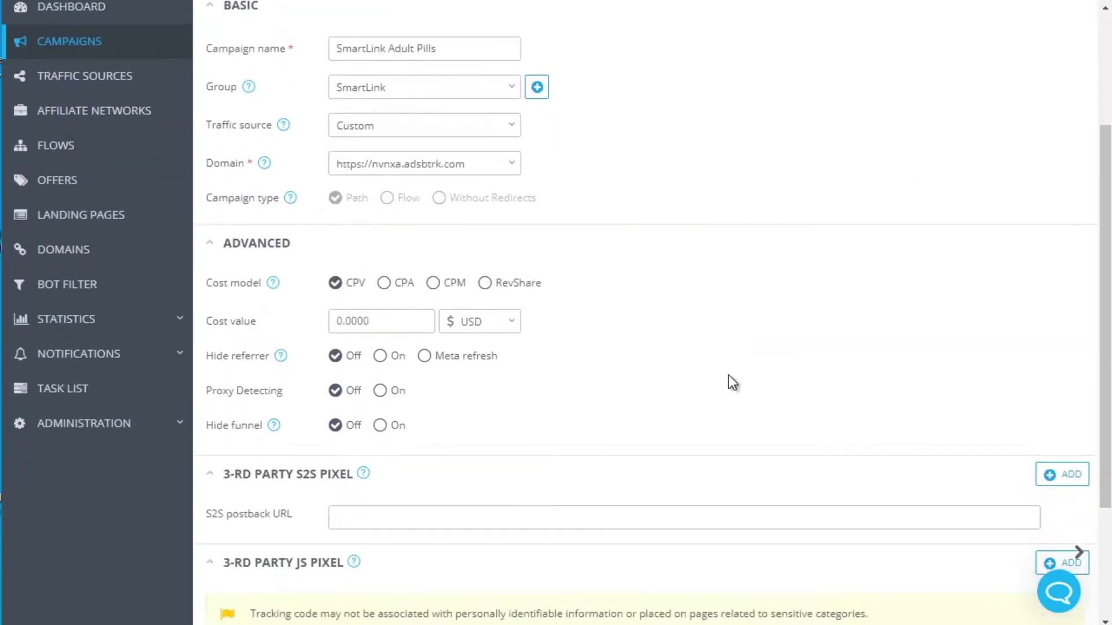
pyautogui.scroll(6, 728, 374)
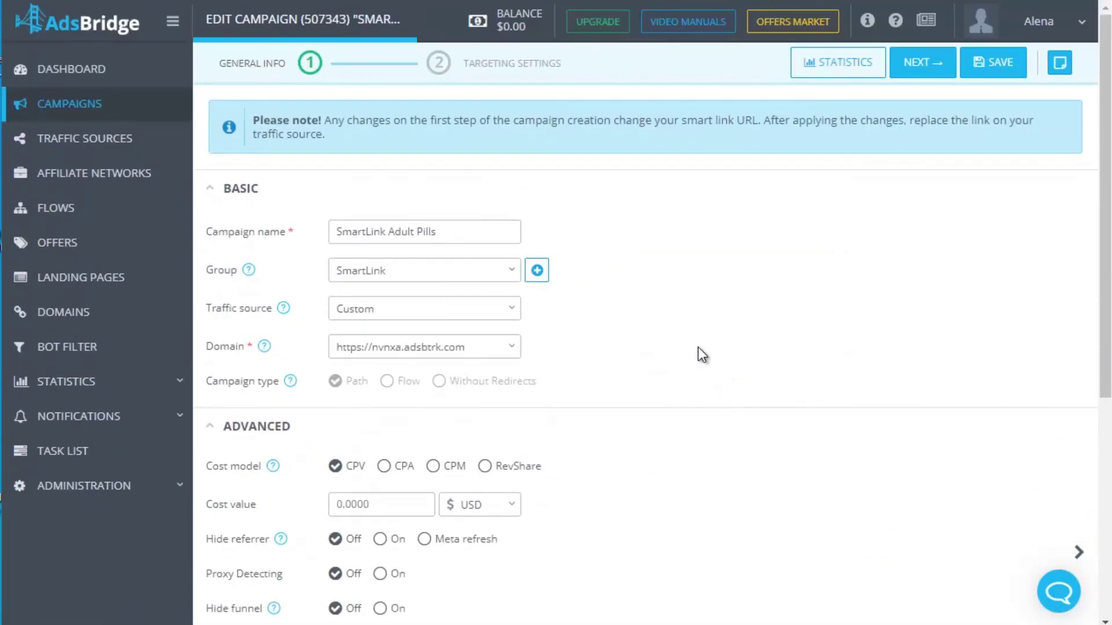
pyautogui.click(478, 67)
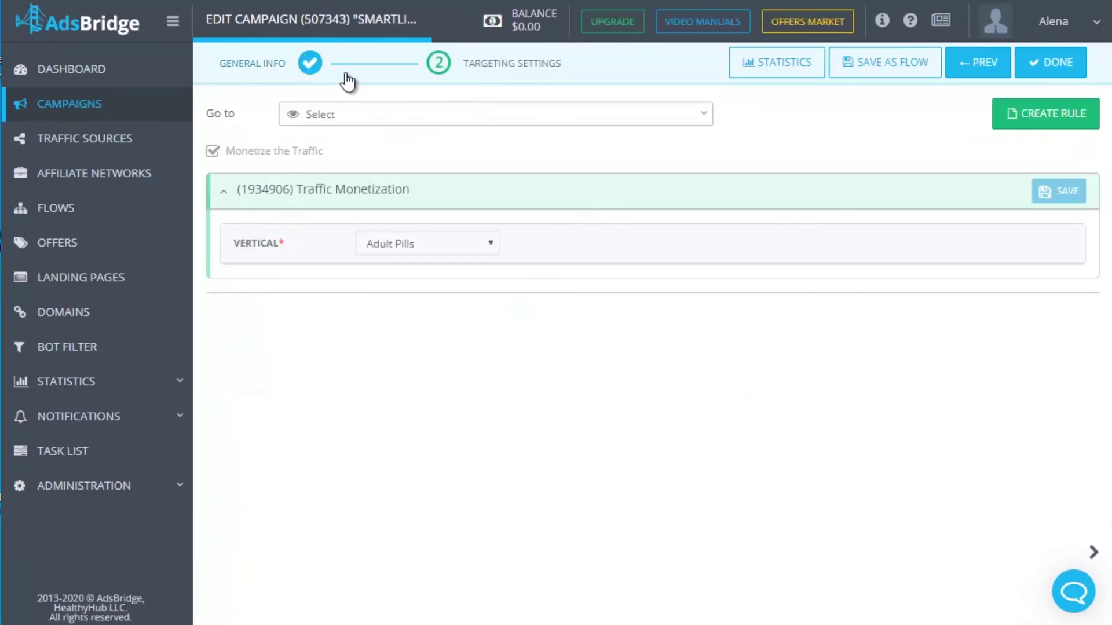
# - Browse the Offers Market list and open then close the Vertical filter
pyautogui.click(791, 26)
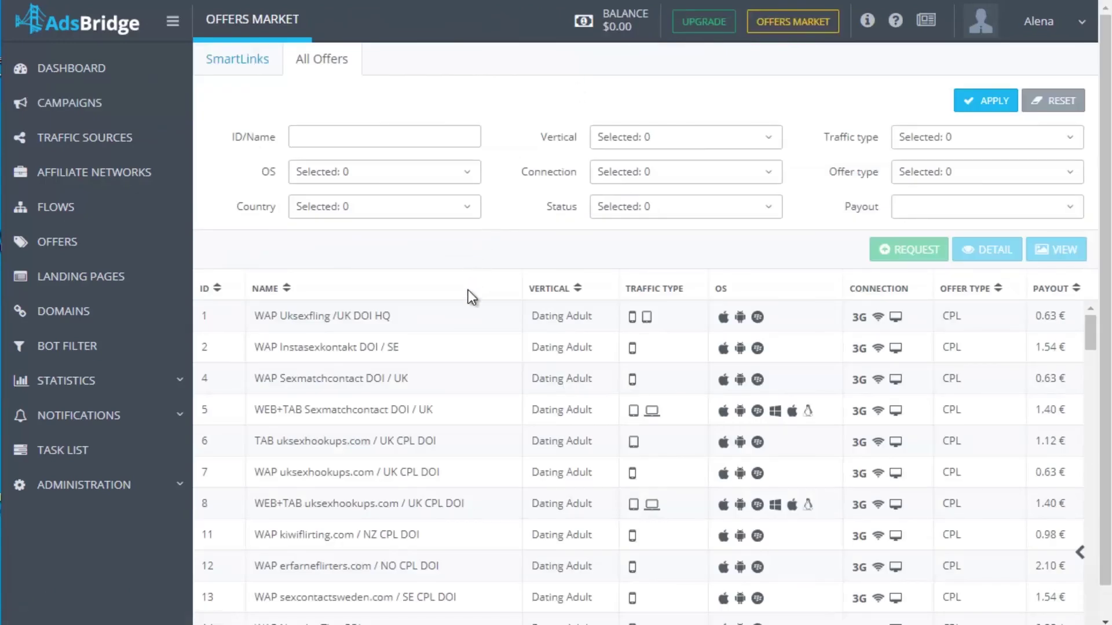
pyautogui.scroll(-1, 467, 290)
pyautogui.scroll(-4, 467, 290)
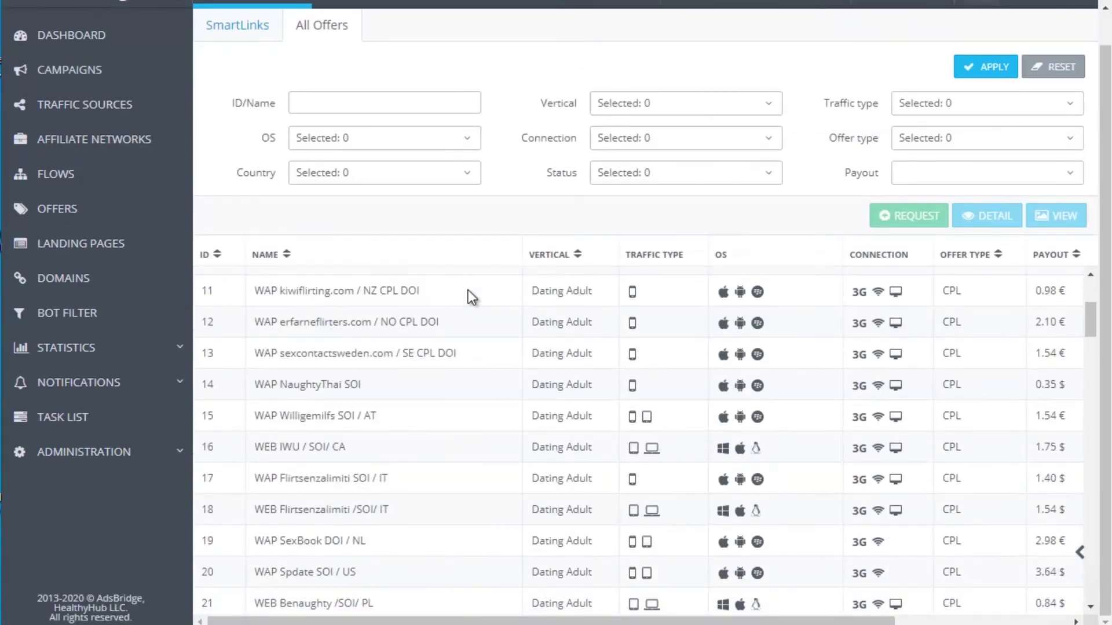
pyautogui.scroll(4, 467, 291)
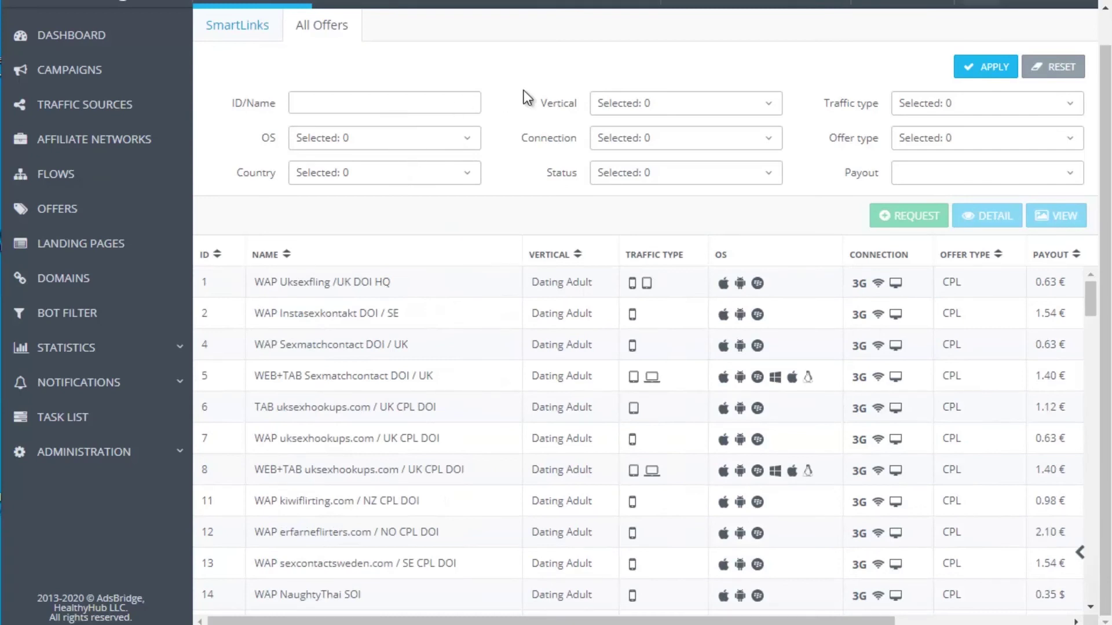
pyautogui.click(614, 106)
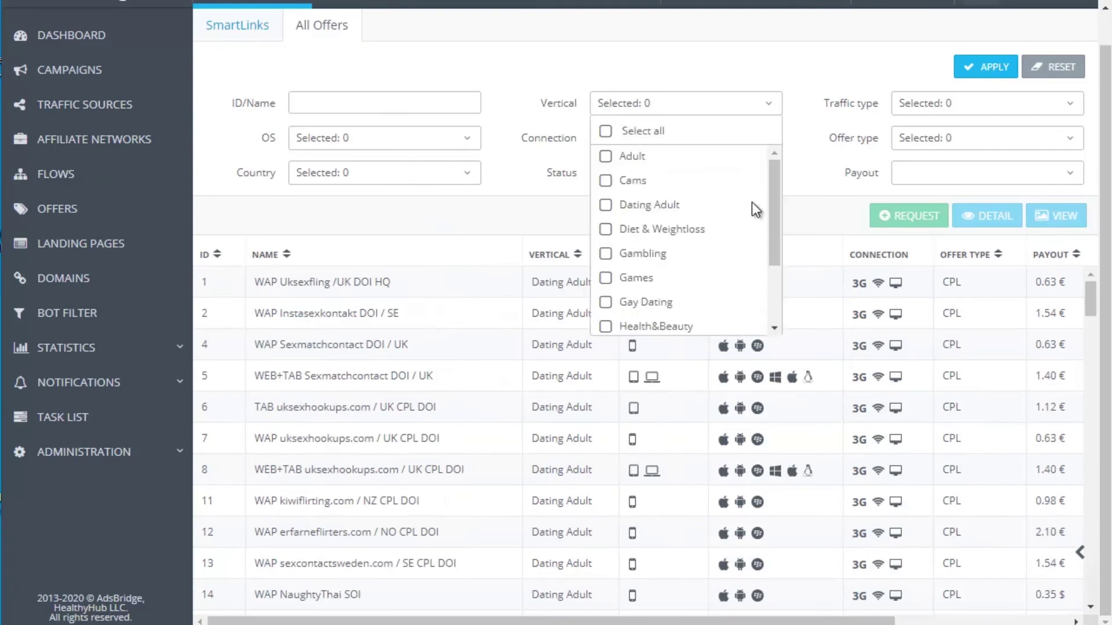
pyautogui.moveTo(773, 207); pyautogui.dragTo(803, 123)
pyautogui.click(804, 97)
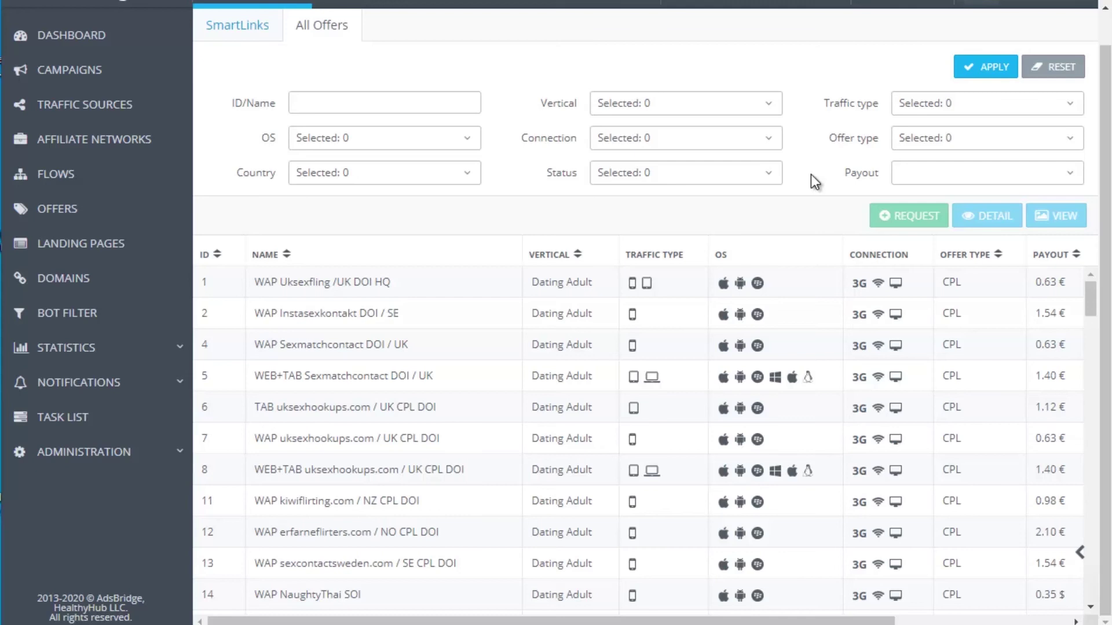
# - Request access to the WAP Instasexkontakt DOI / SE offer and acknowledge the confirmation
pyautogui.click(828, 310)
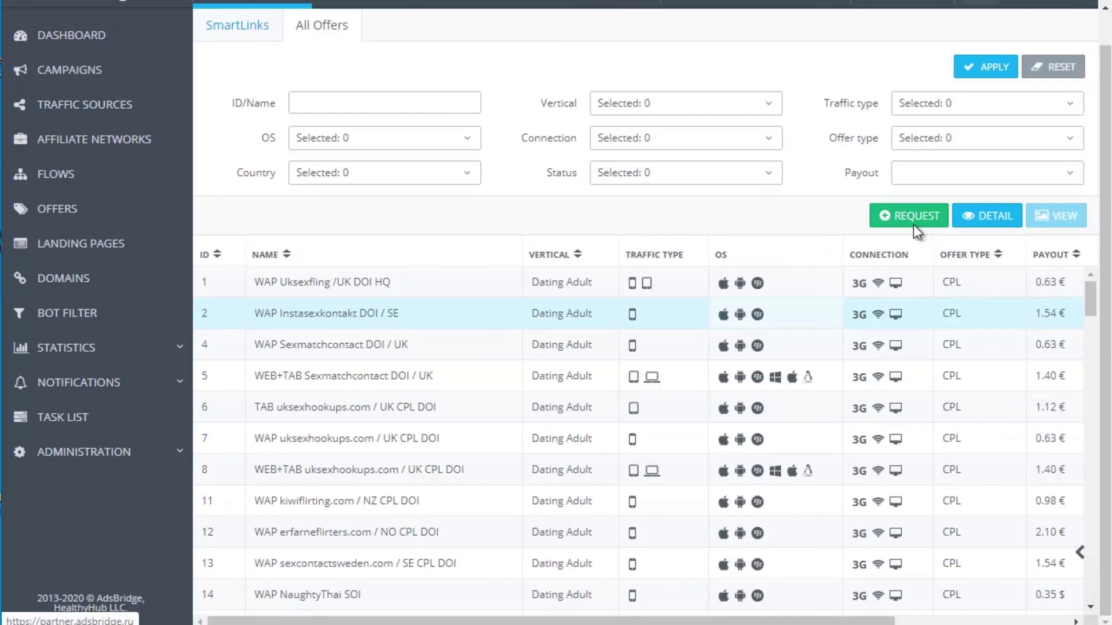
pyautogui.click(912, 225)
pyautogui.click(770, 400)
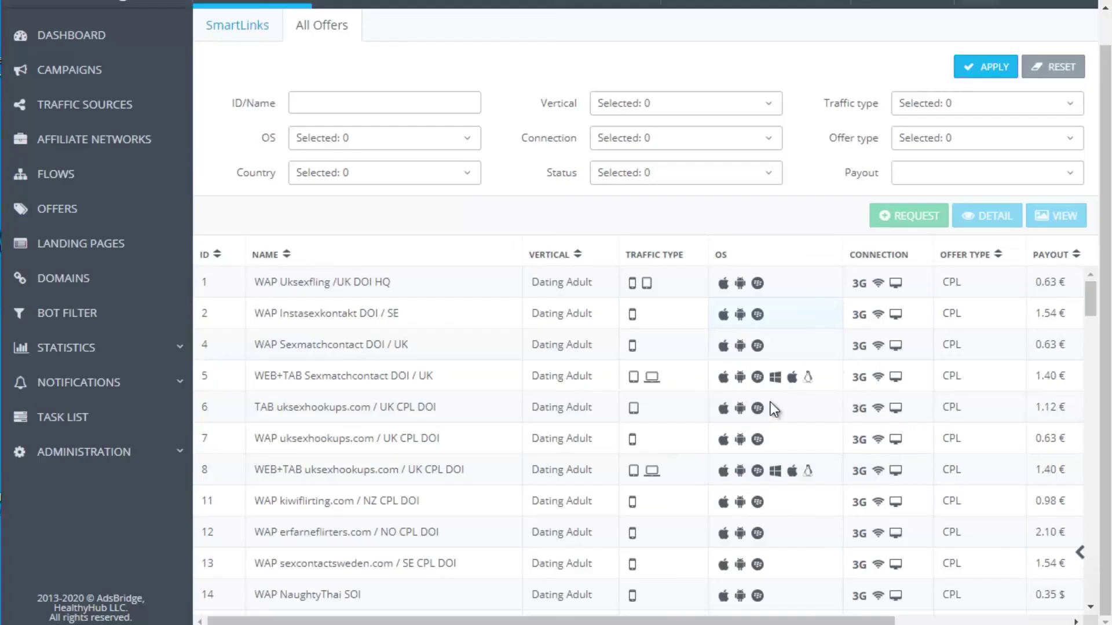
pyautogui.scroll(1, 707, 272)
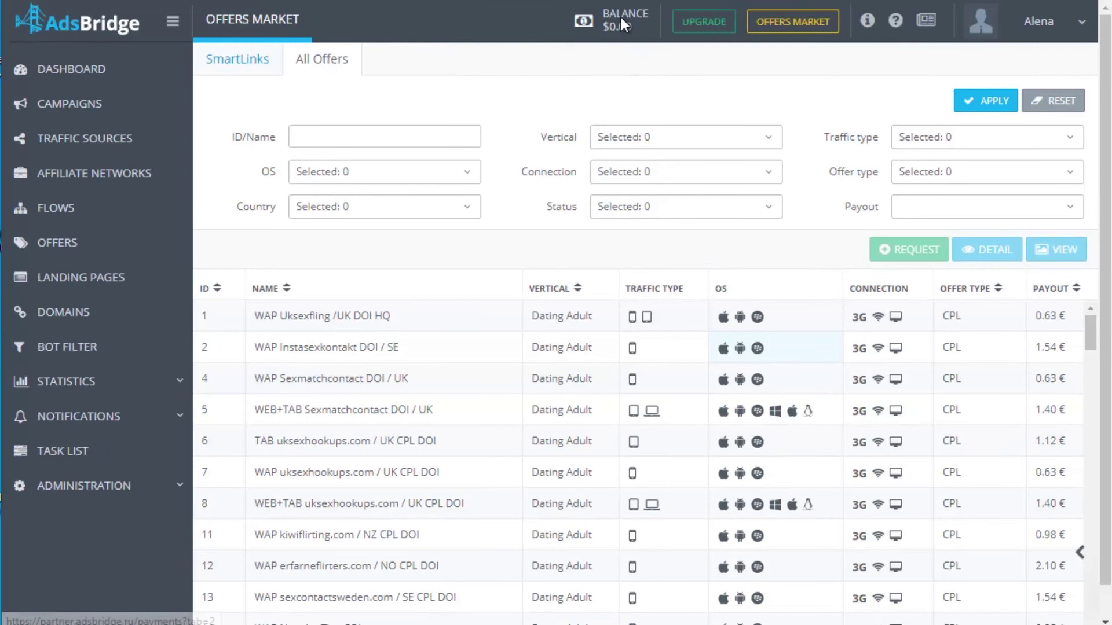
# - Check the Payment methods tab on the Payments page, then return to Request payment
pyautogui.click(596, 25)
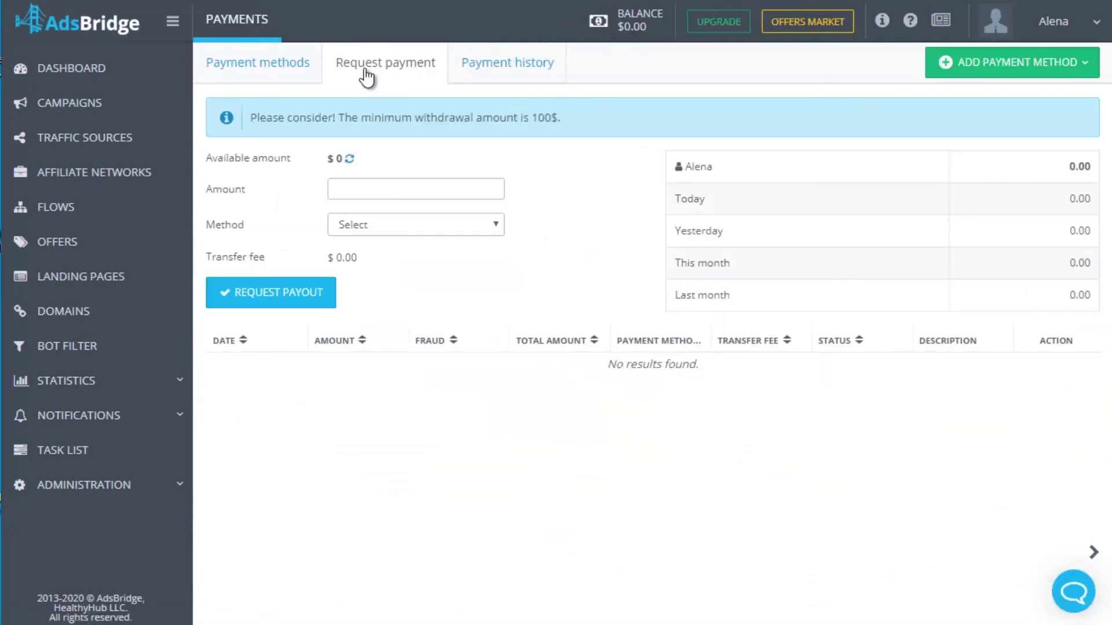
pyautogui.click(295, 64)
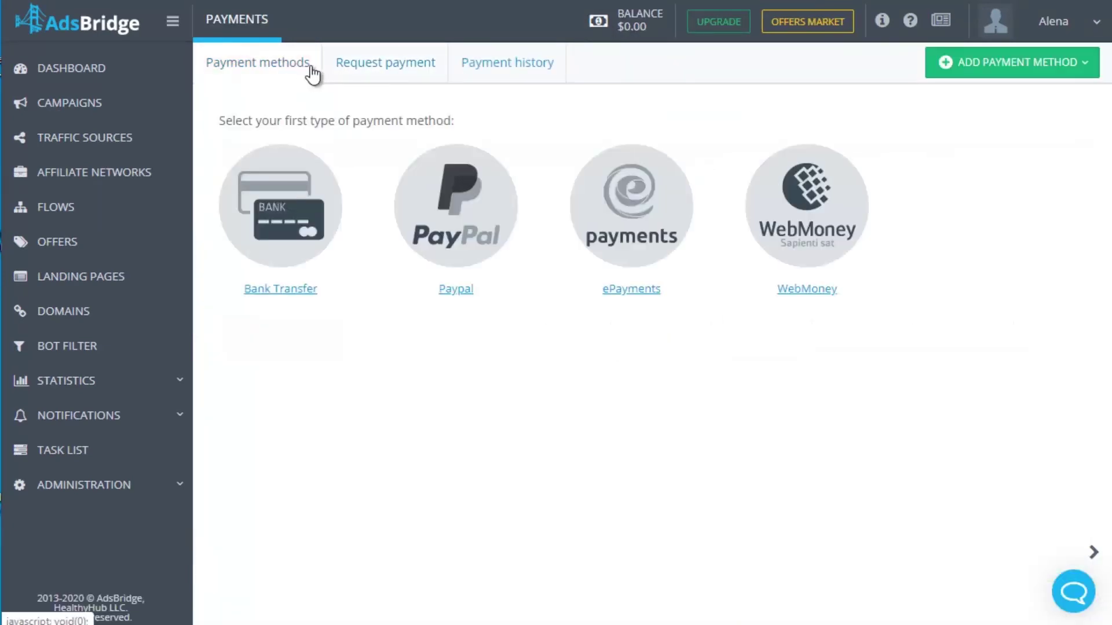
pyautogui.click(378, 67)
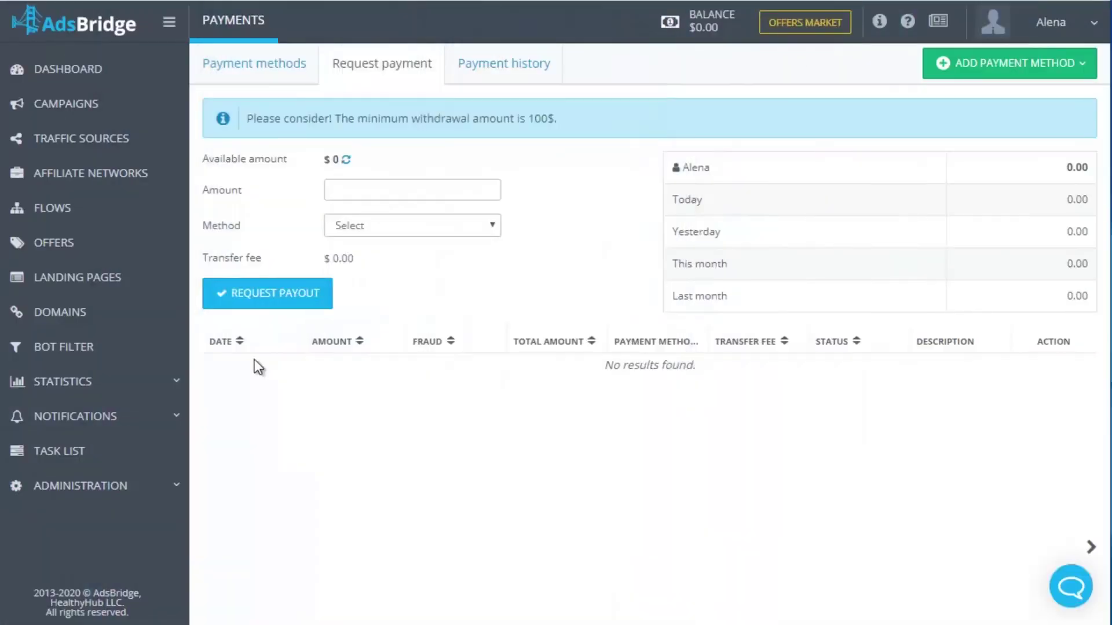
# - Search for available 'mydomain123' names in the com, info and mobi zones
pyautogui.click(95, 312)
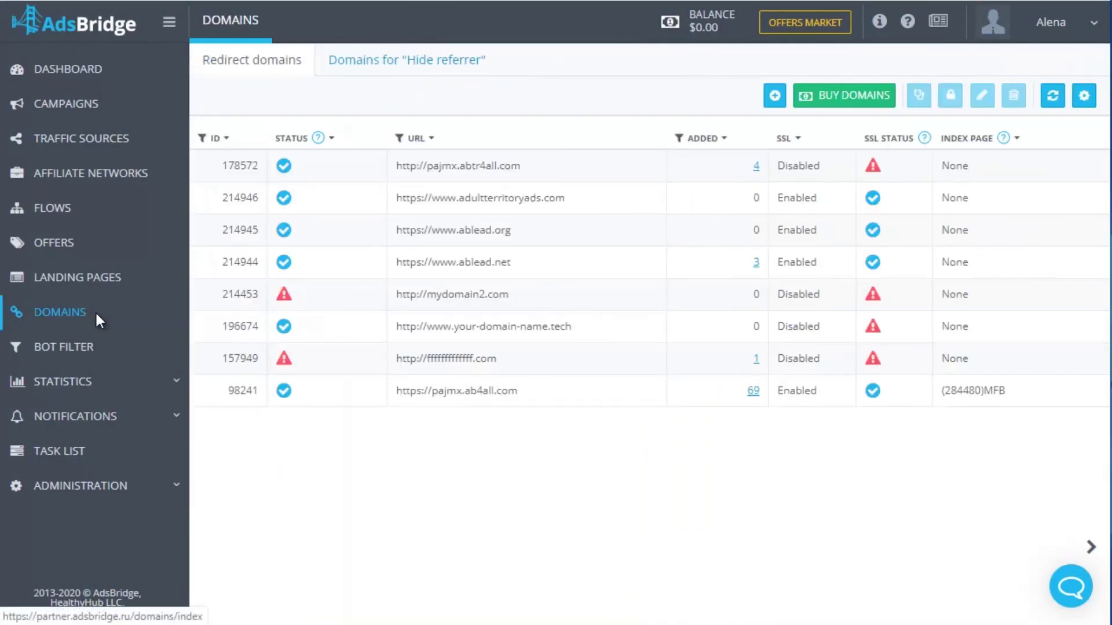
pyautogui.click(843, 96)
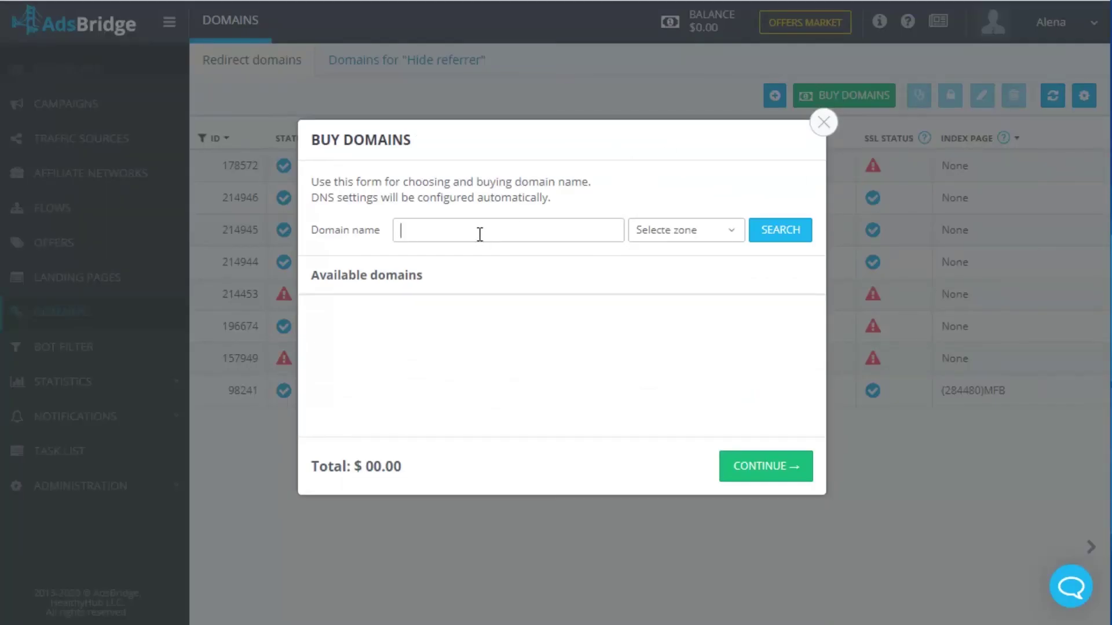
pyautogui.write('mydomain123')
pyautogui.click(736, 232)
pyautogui.click(645, 298)
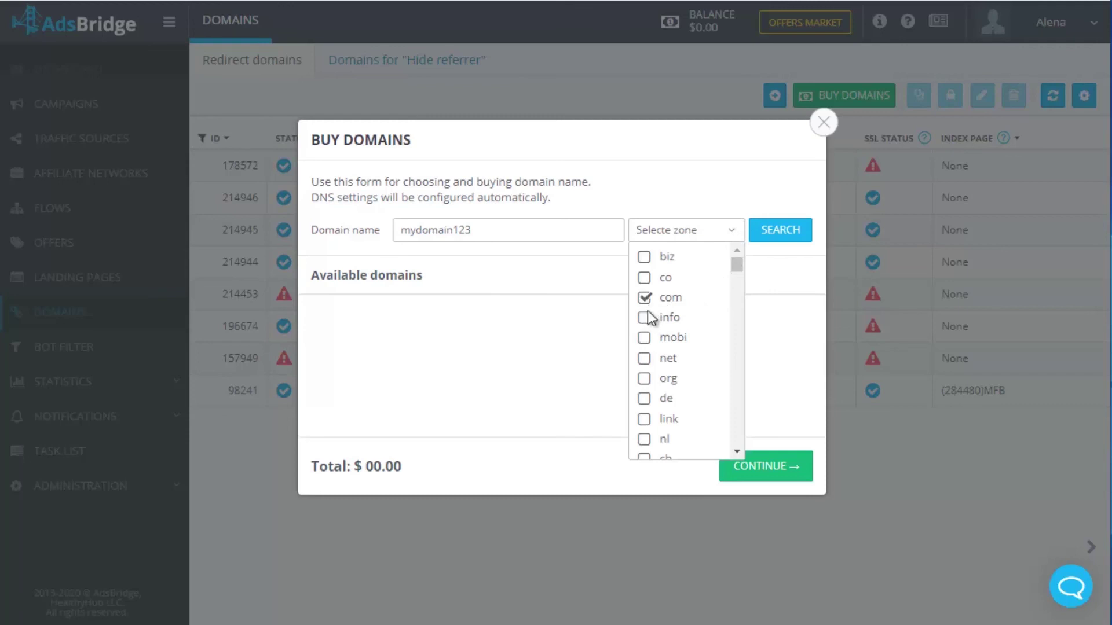
pyautogui.click(644, 318)
pyautogui.click(644, 338)
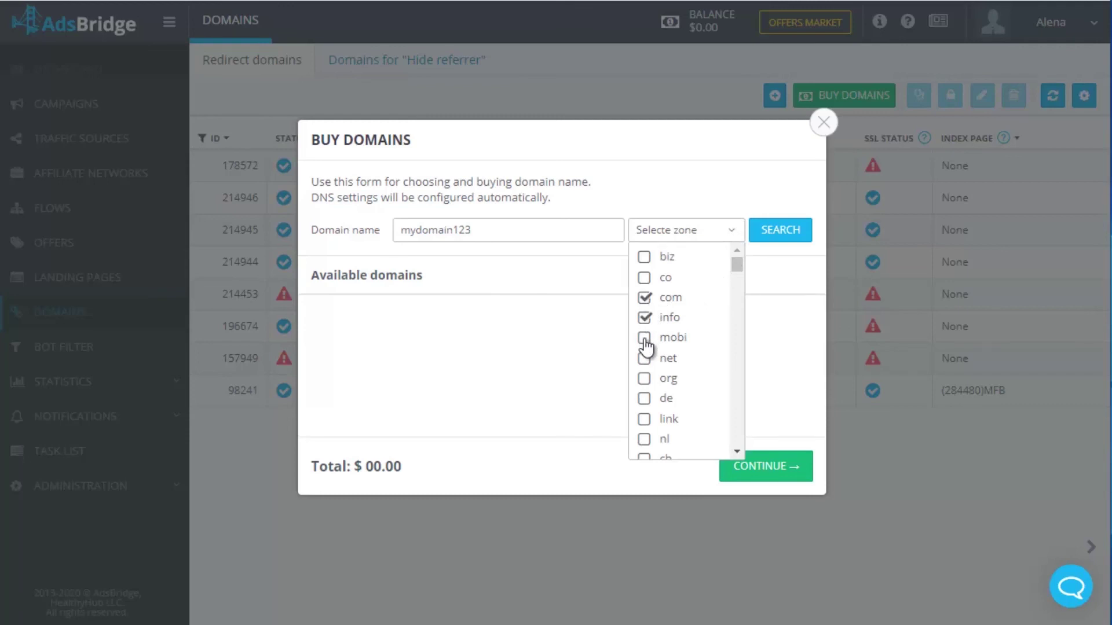
pyautogui.click(770, 232)
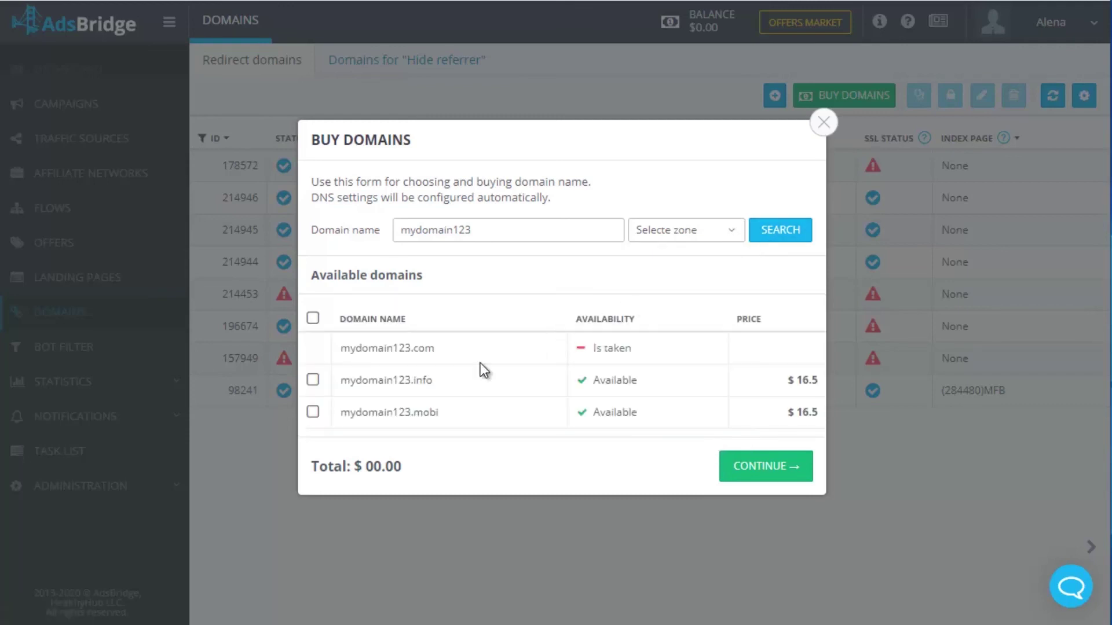
# - Select mydomain123.info and continue, then cancel the purchase
pyautogui.click(313, 381)
pyautogui.click(749, 470)
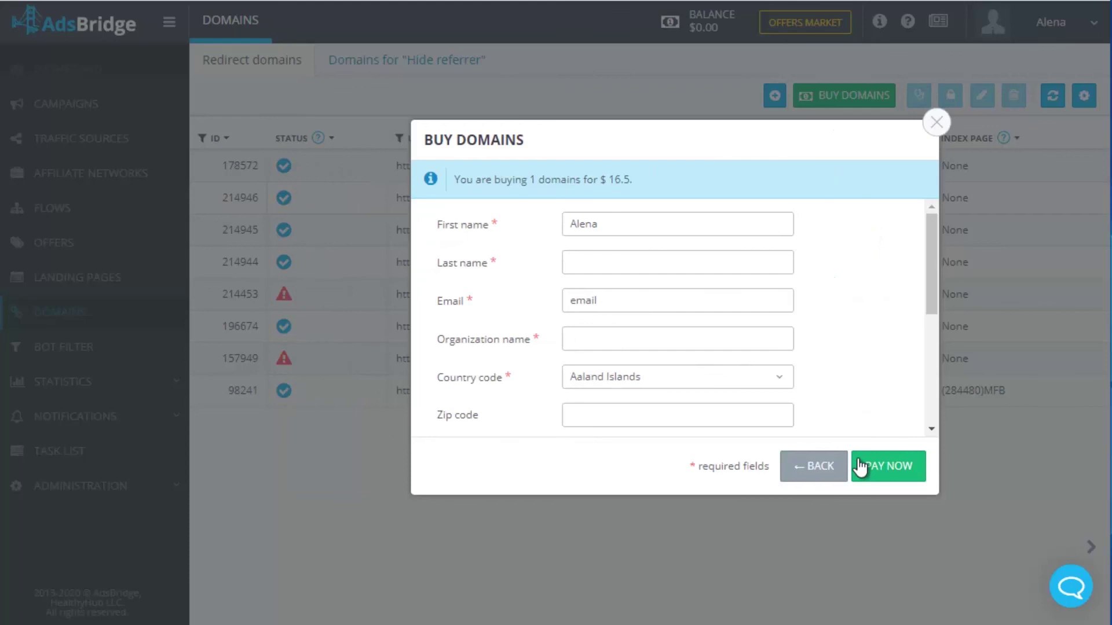
pyautogui.click(939, 133)
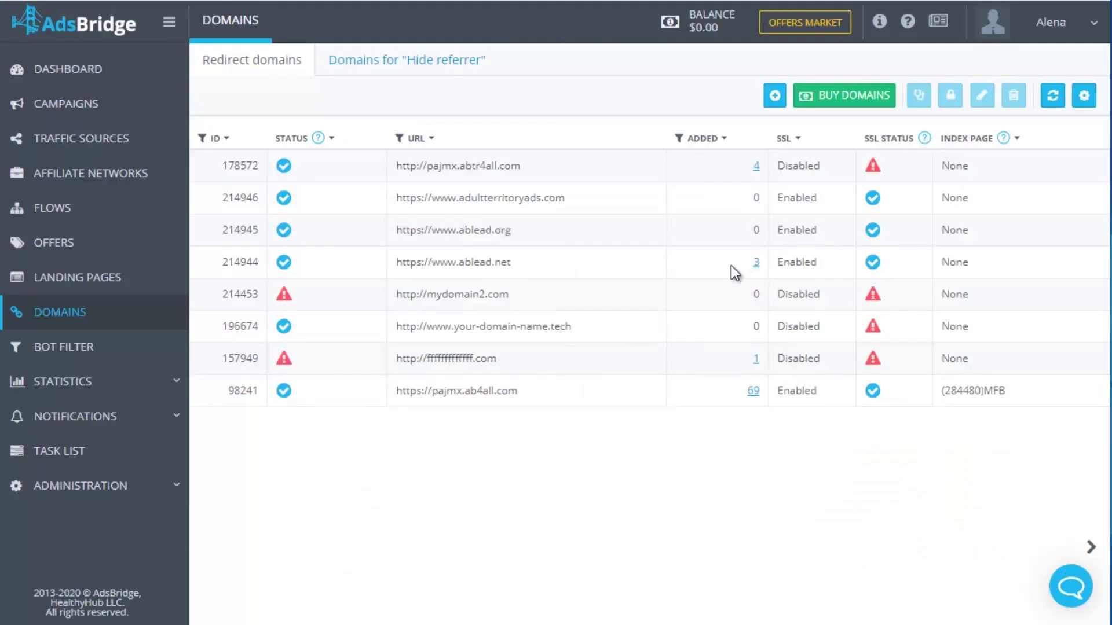
pyautogui.click(700, 298)
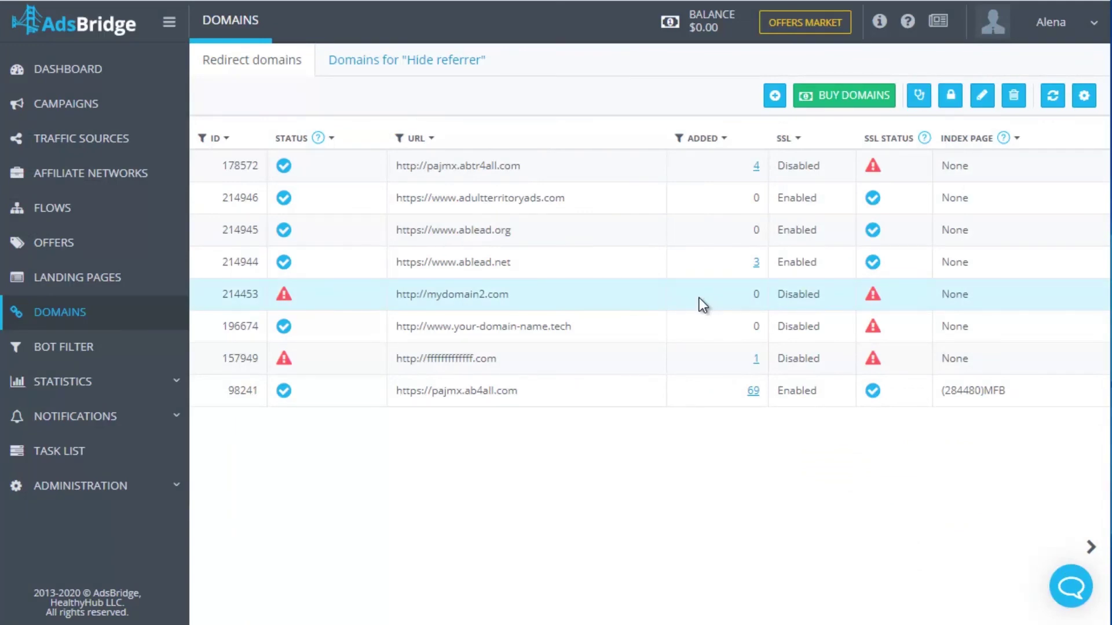
pyautogui.click(706, 328)
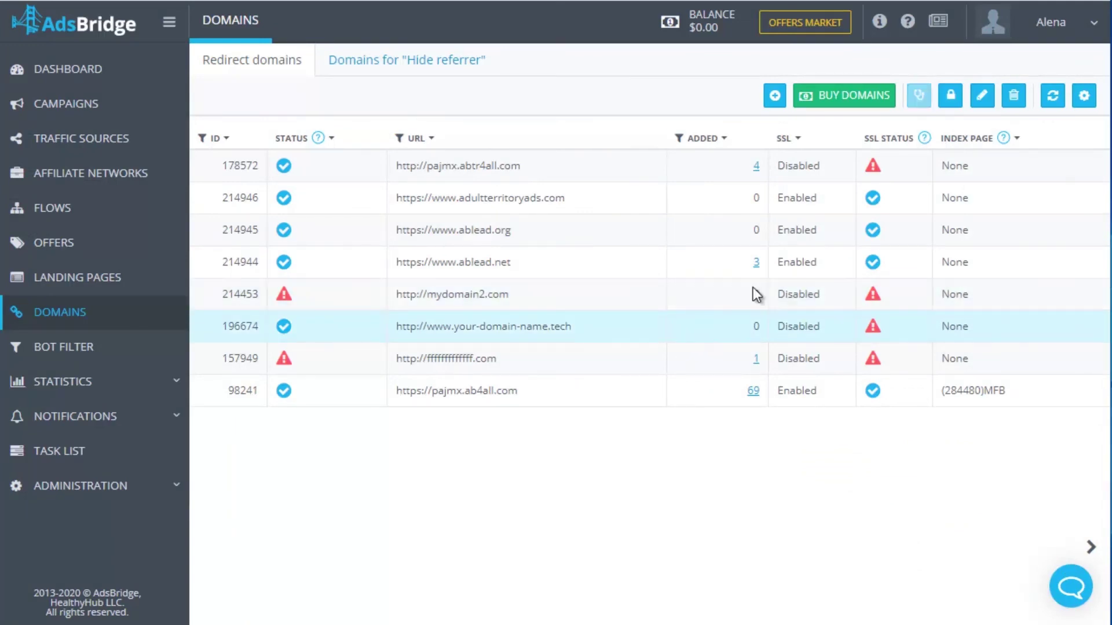
pyautogui.click(950, 97)
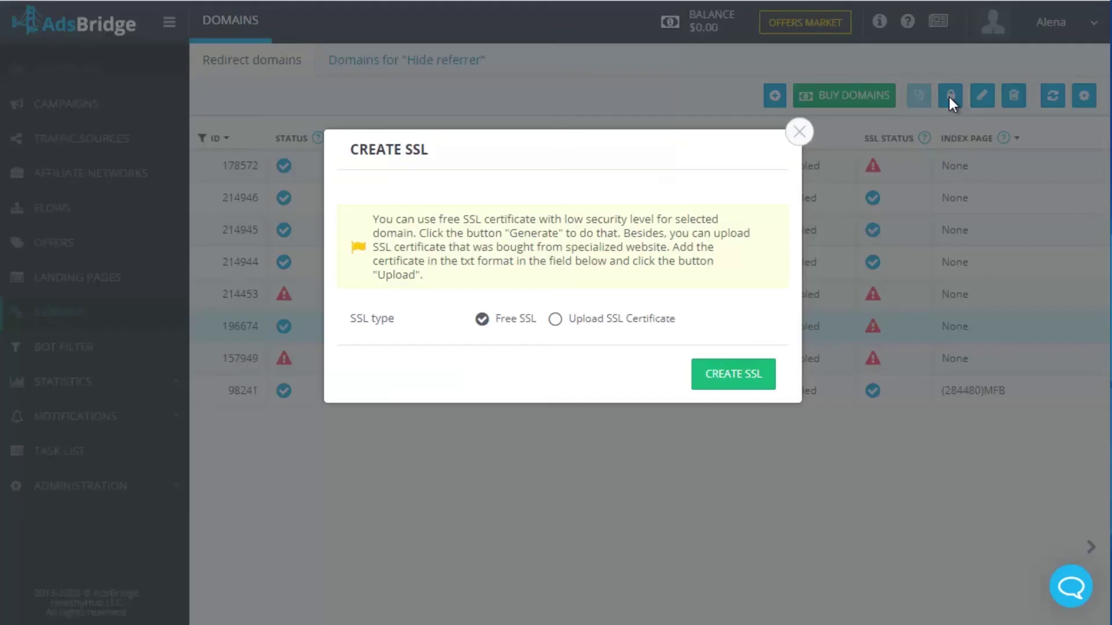
pyautogui.click(621, 330)
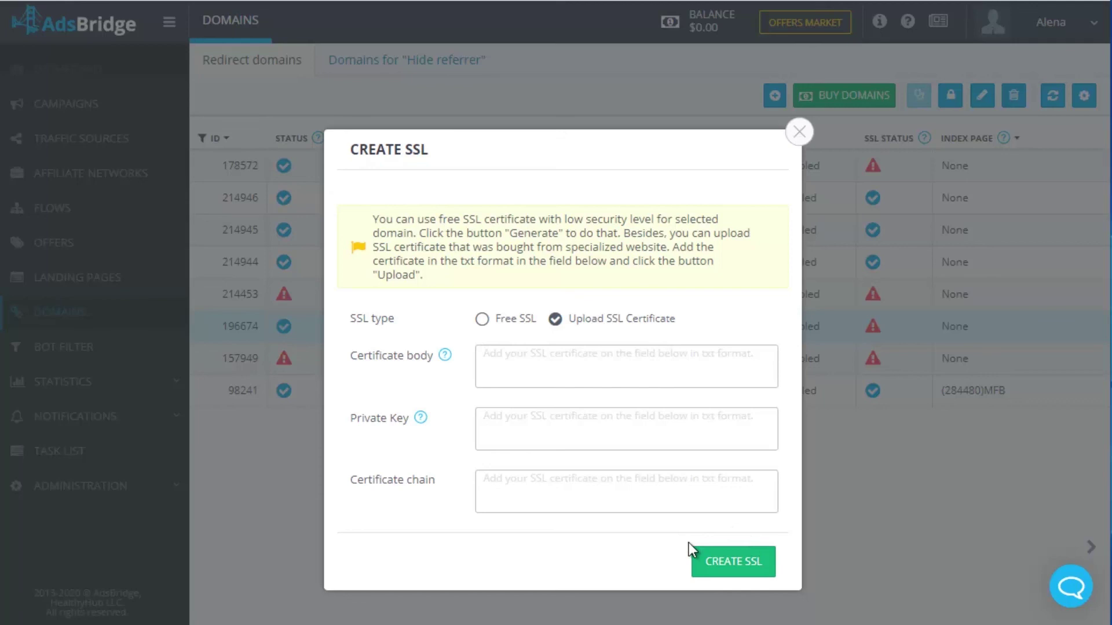
pyautogui.click(800, 136)
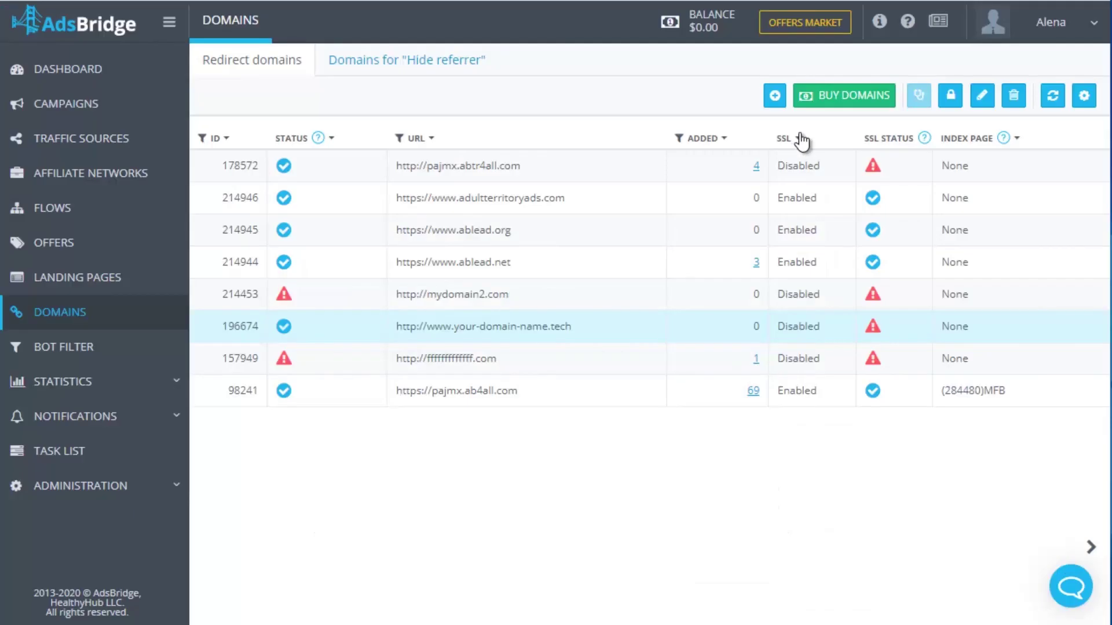